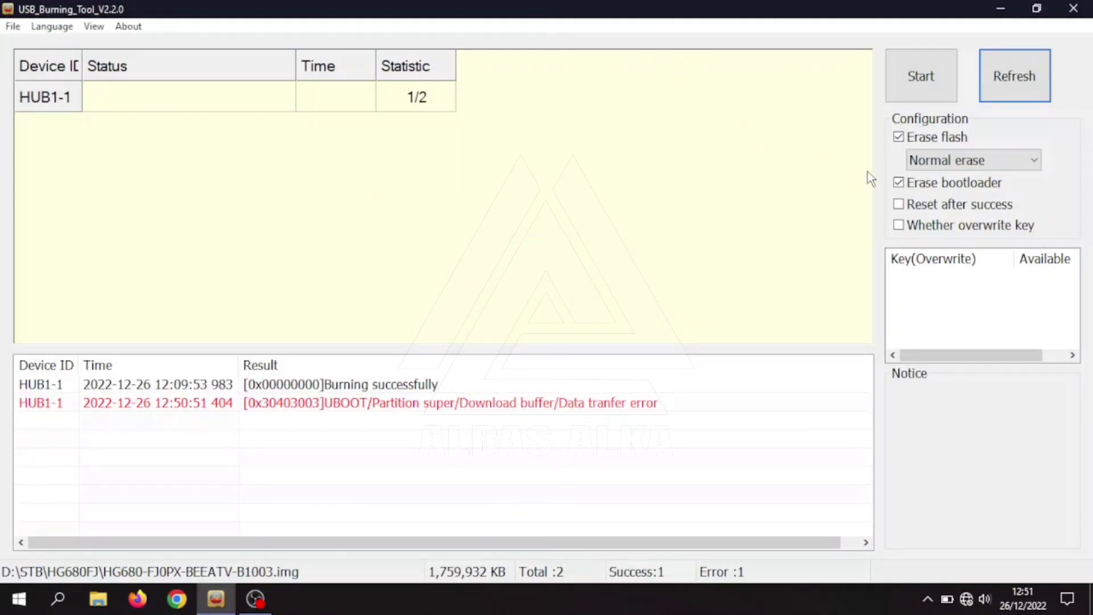
Step: Turn off Erase bootloader and start burning HG680-FJ0PX-BEEATV-B1003.img to the set-top box
left_click(898, 183)
left_click(918, 87)
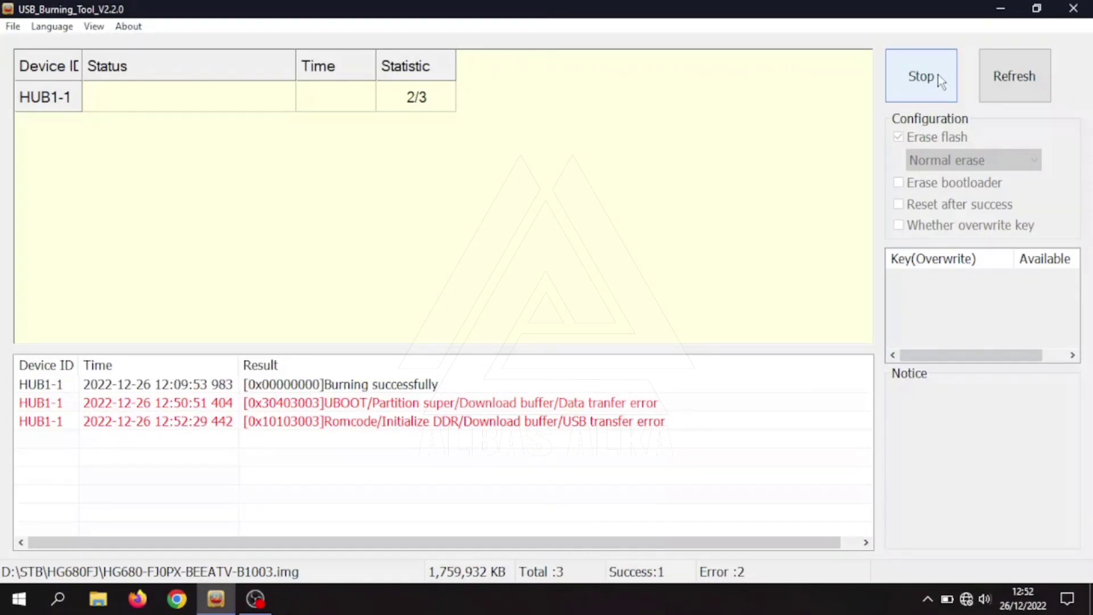
Step: Switch to File Explorer and run BootcardMaker.exe from D:\STB\HG680FJ\BootCardmaker_HG680_FJ
left_click(1036, 8)
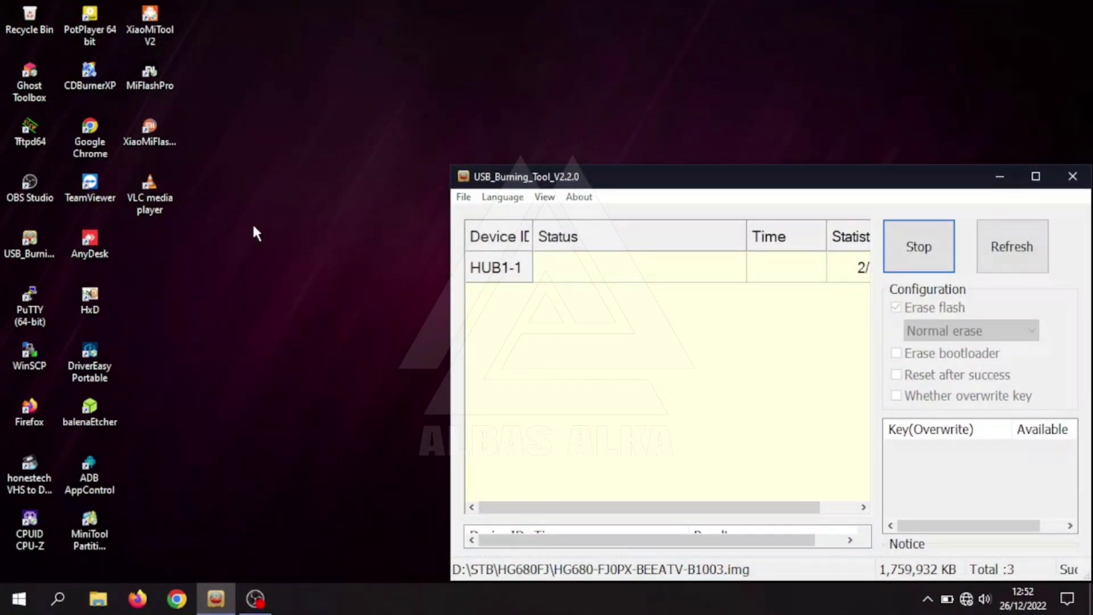
key("super+e")
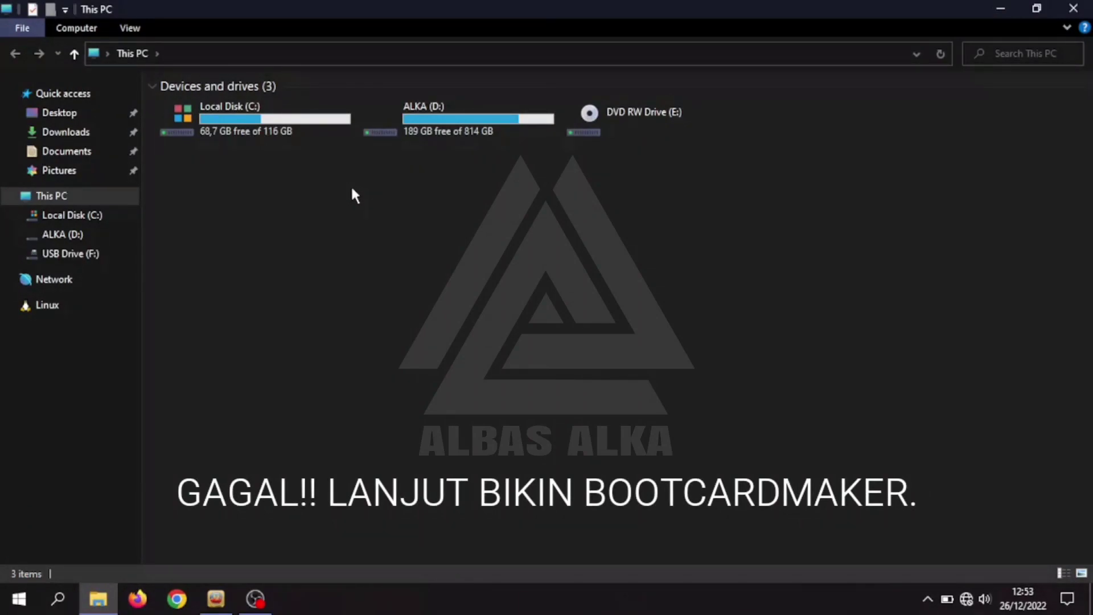
double_click(478, 121)
double_click(185, 231)
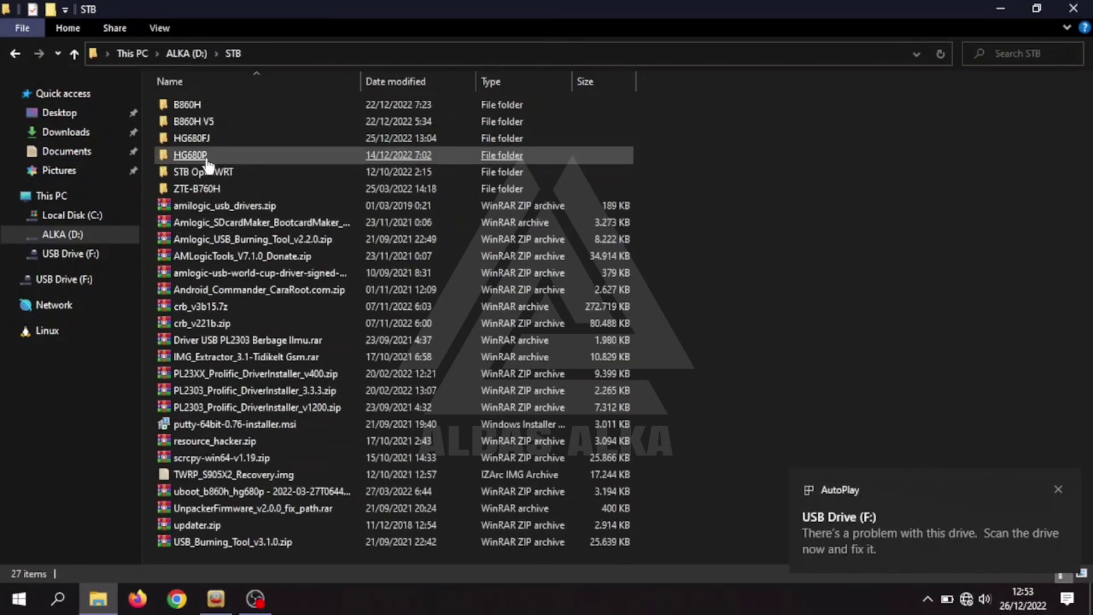
double_click(202, 139)
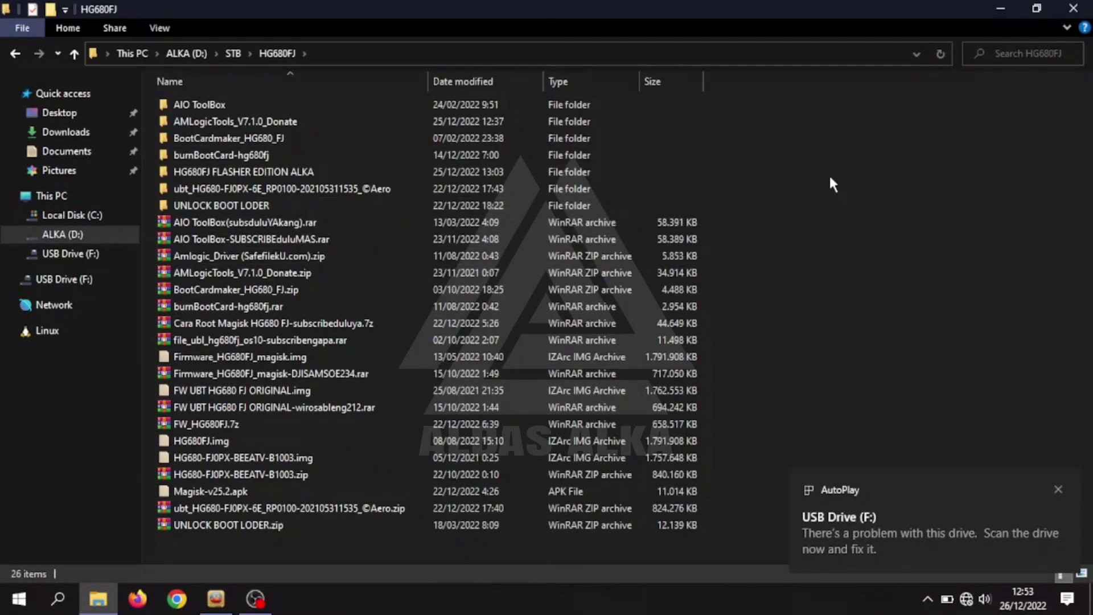
left_click(178, 192)
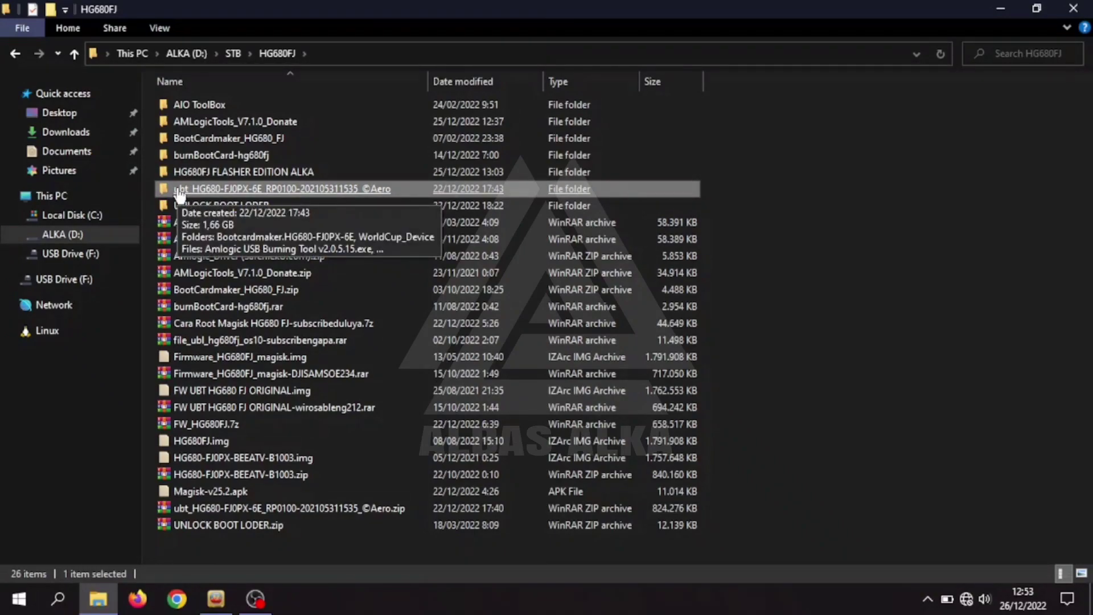
double_click(216, 138)
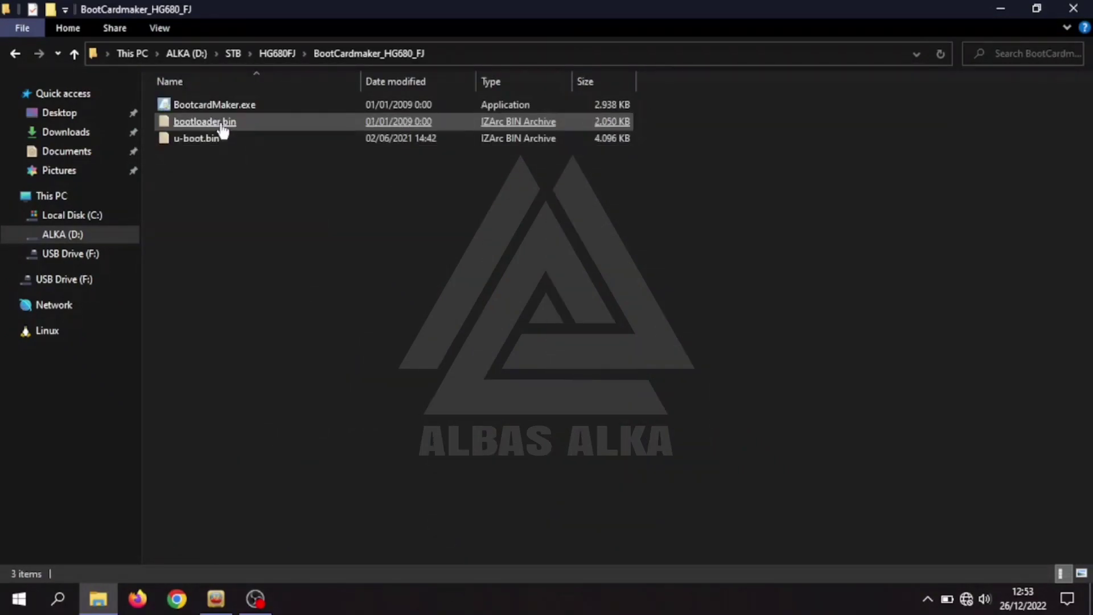
left_click(217, 104)
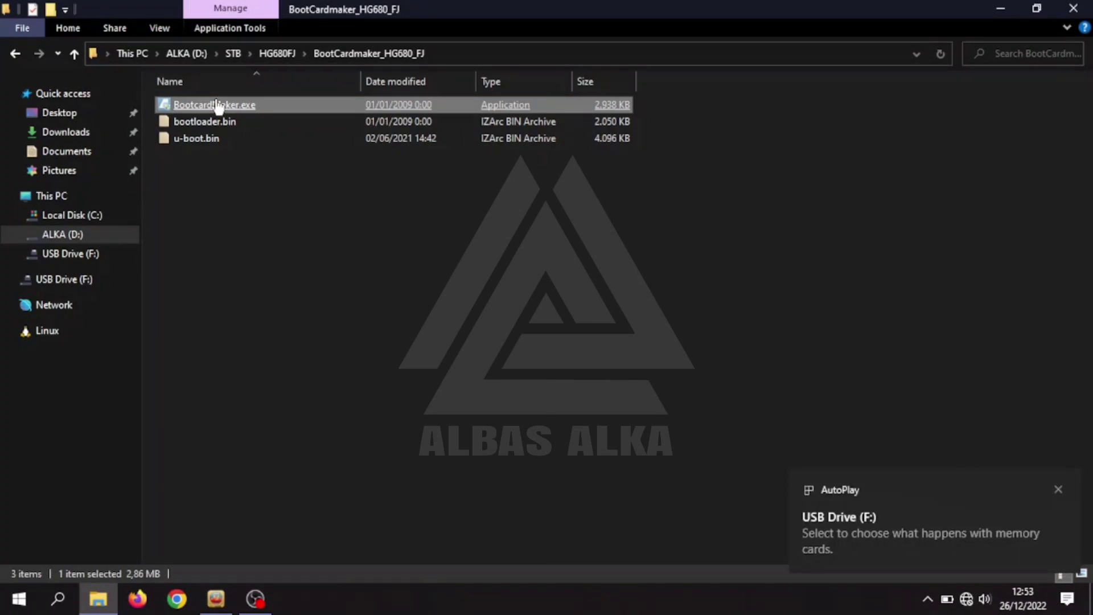
double_click(217, 105)
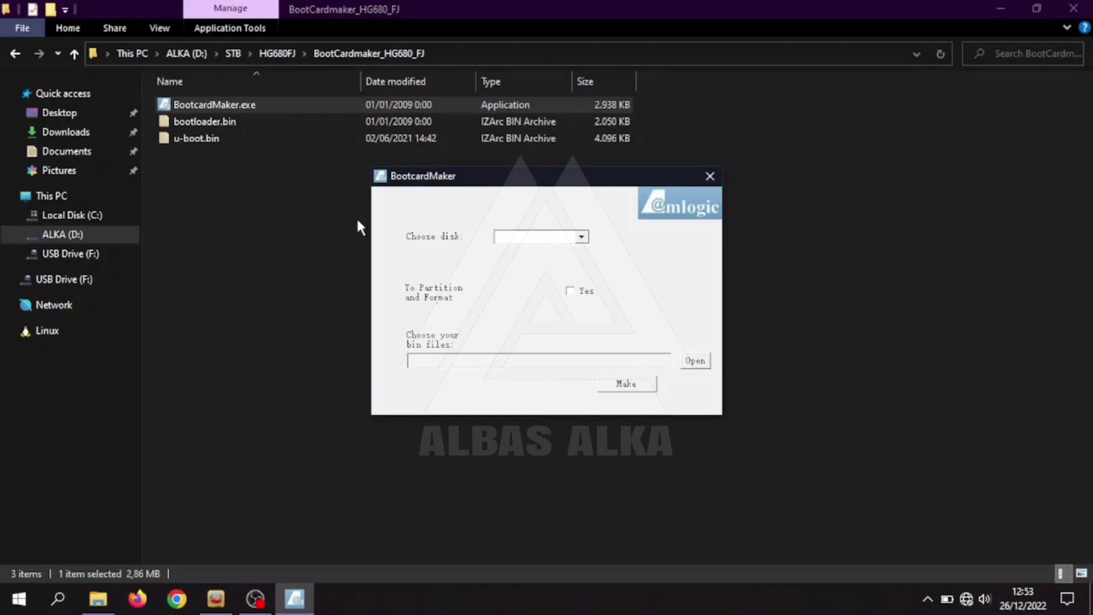
Step: Set the boot card's target to the SD card on F, enable partition and format, and load bootloader.bin
left_click(581, 237)
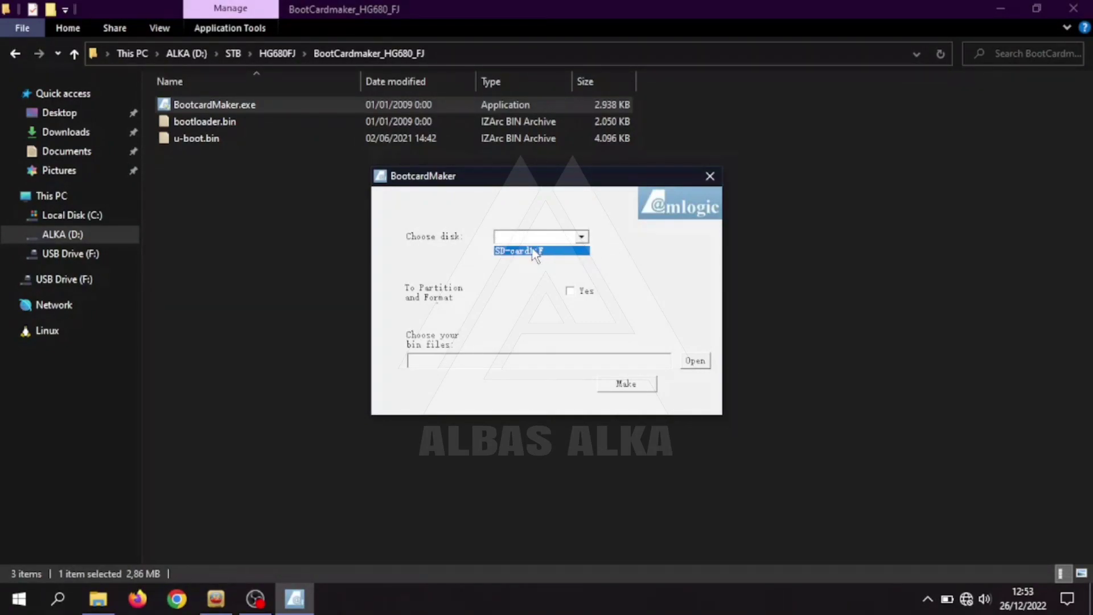
left_click(534, 252)
left_click(575, 297)
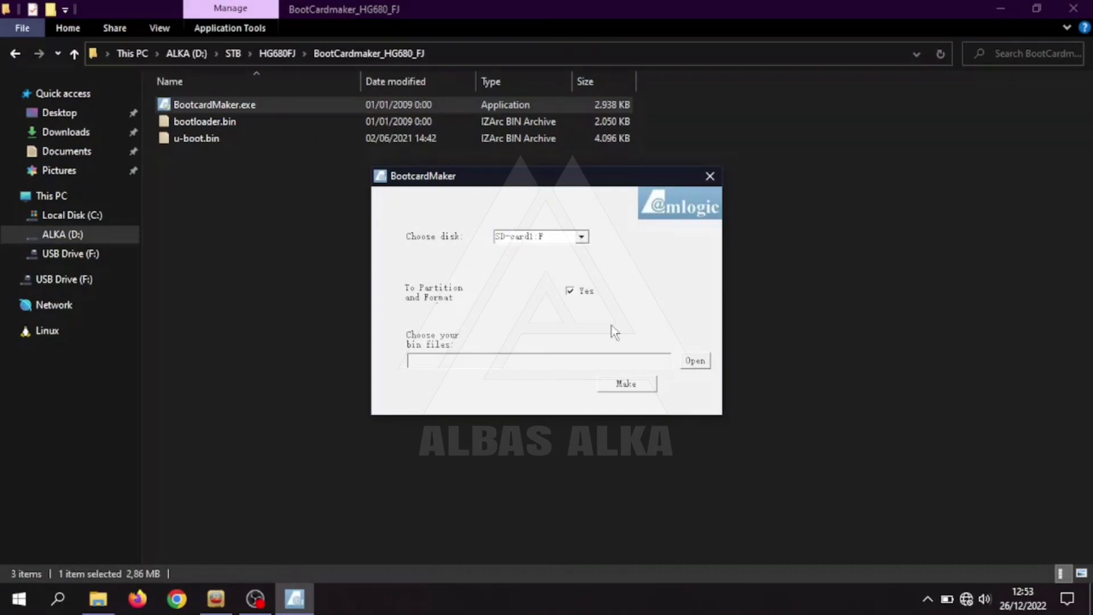
left_click(695, 363)
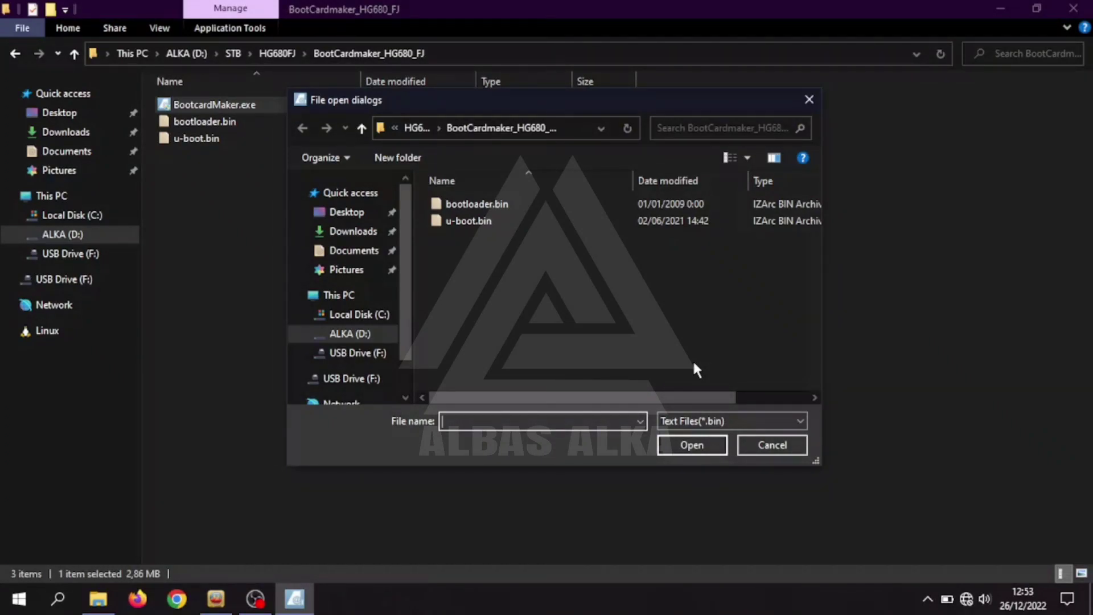
double_click(482, 208)
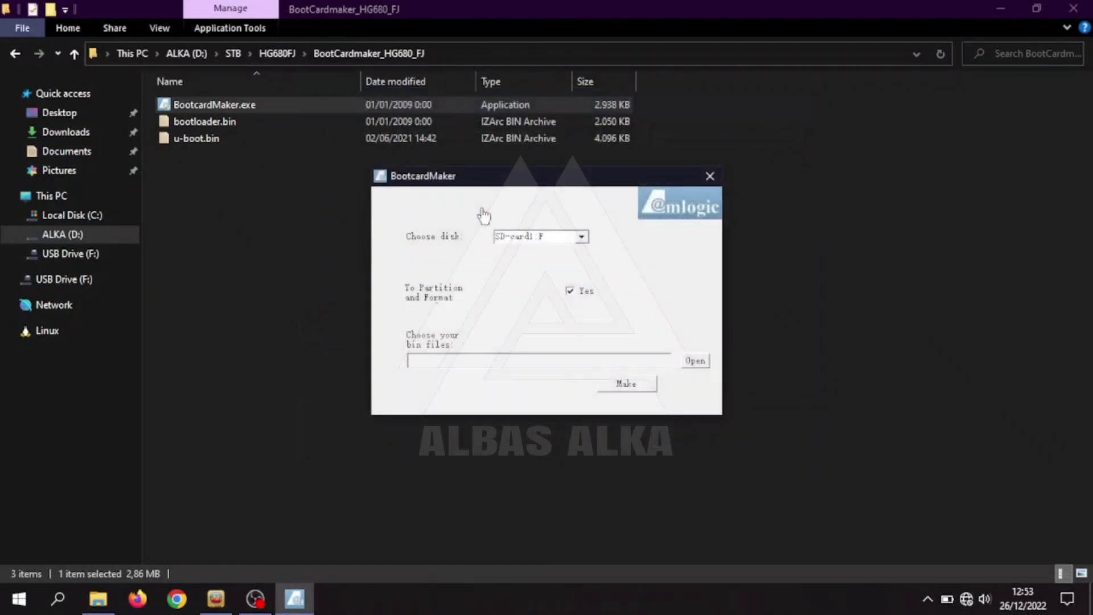
Step: Make the boot card, quick-formatting drive F: as FAT32 with 4096-byte allocation units, and close BootcardMaker
left_click(629, 384)
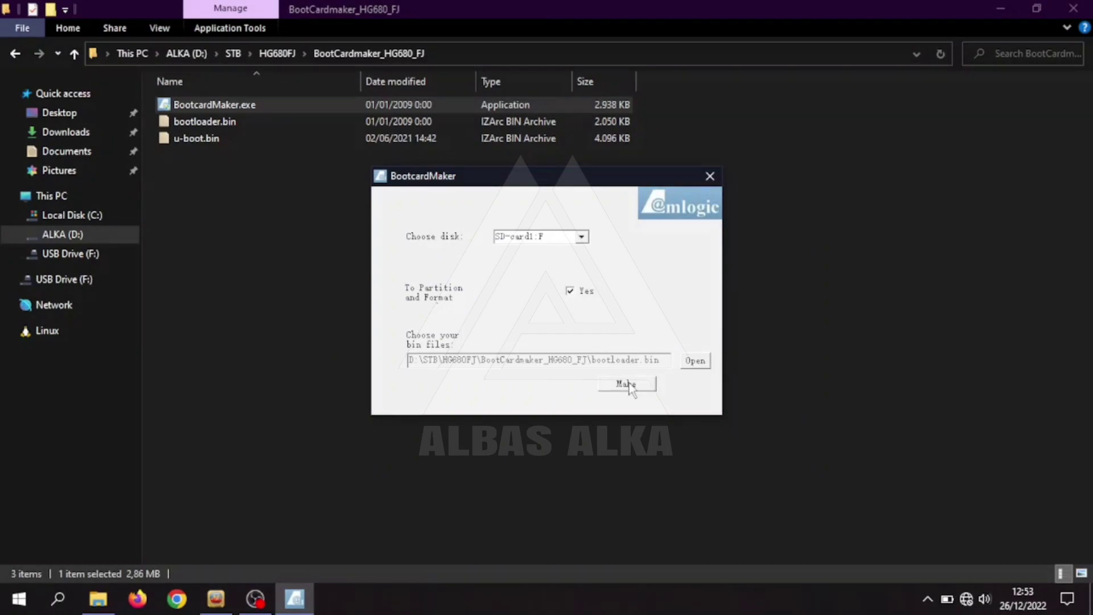
left_click(633, 324)
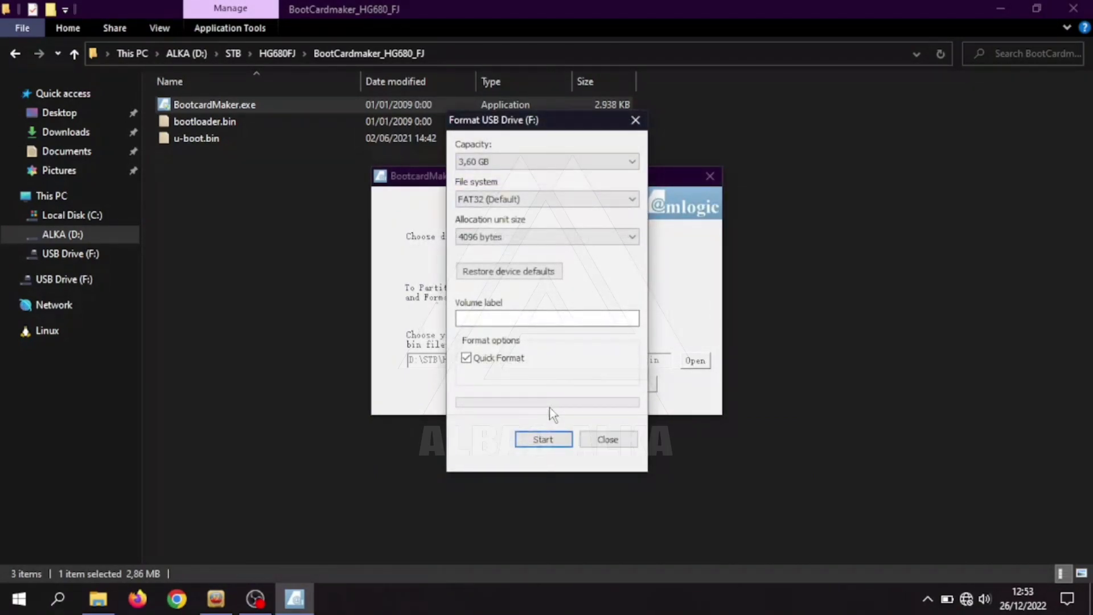
left_click(543, 439)
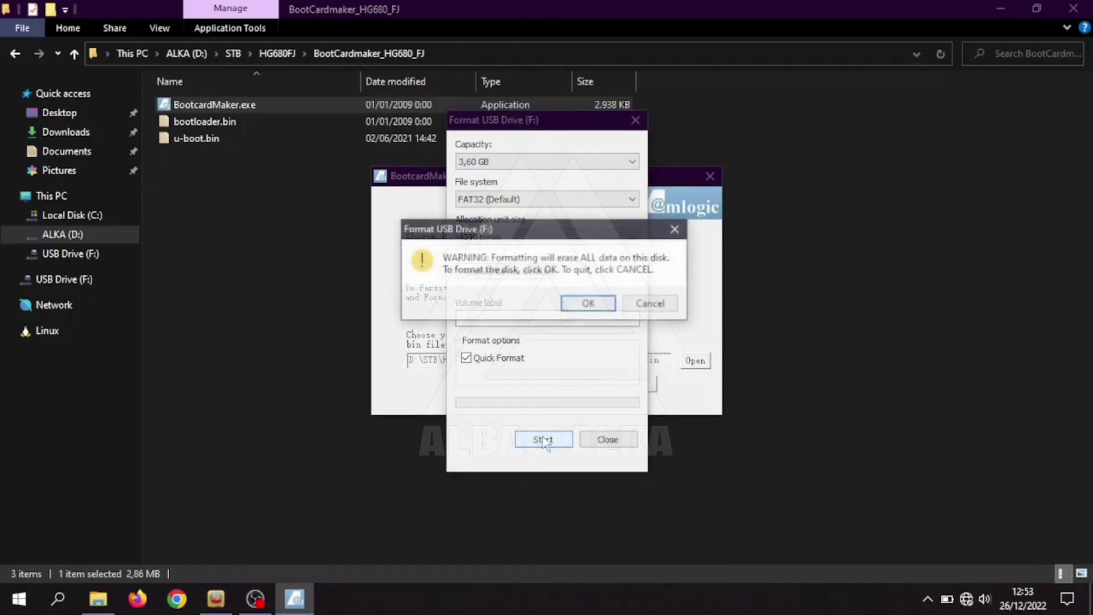
left_click(577, 305)
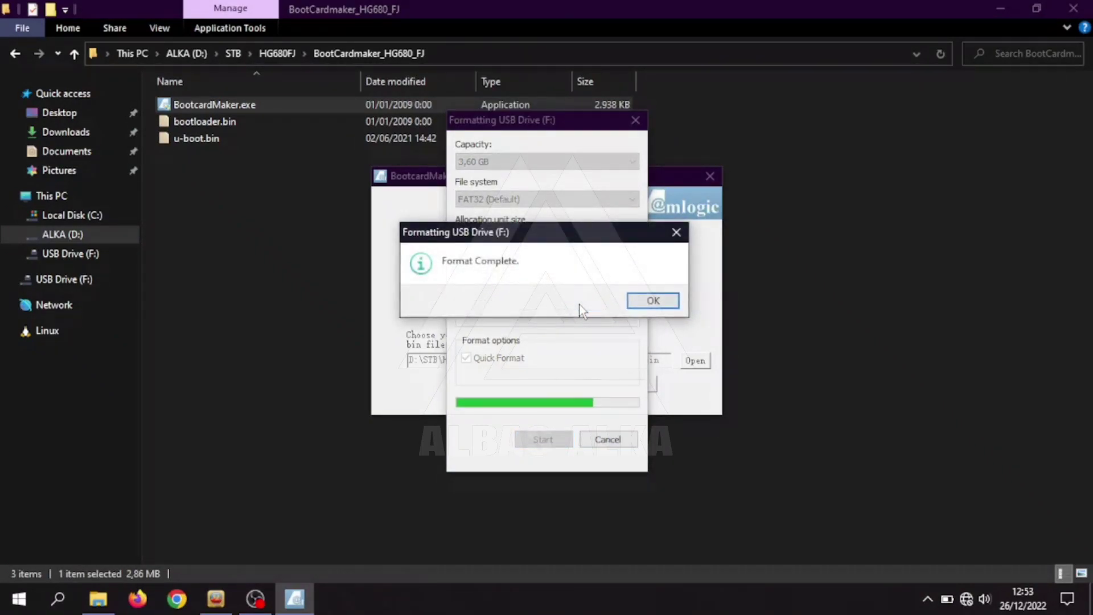
left_click(655, 300)
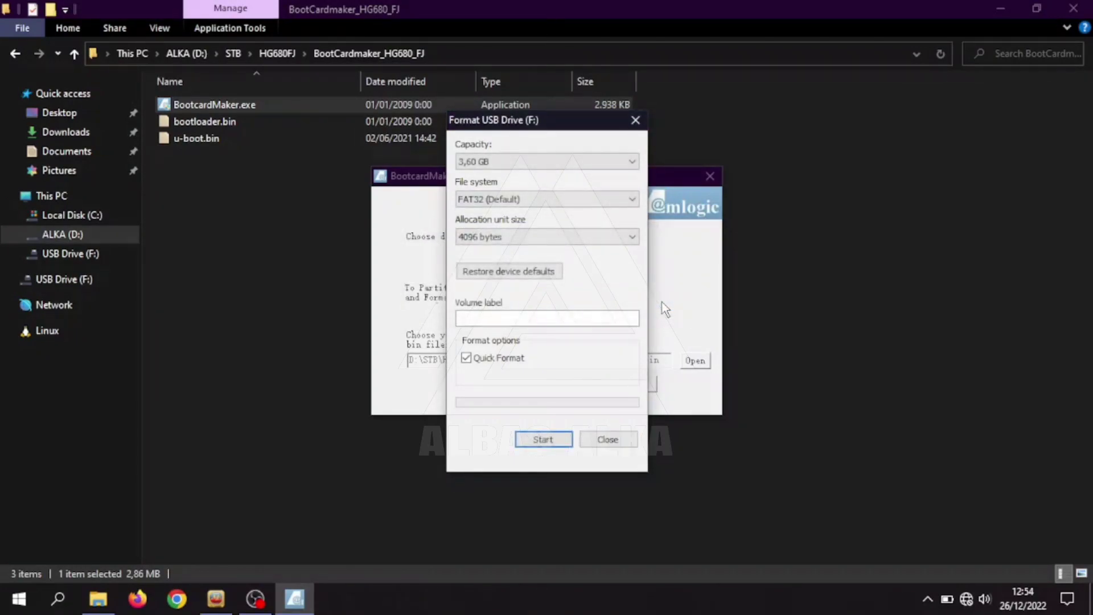
left_click(612, 440)
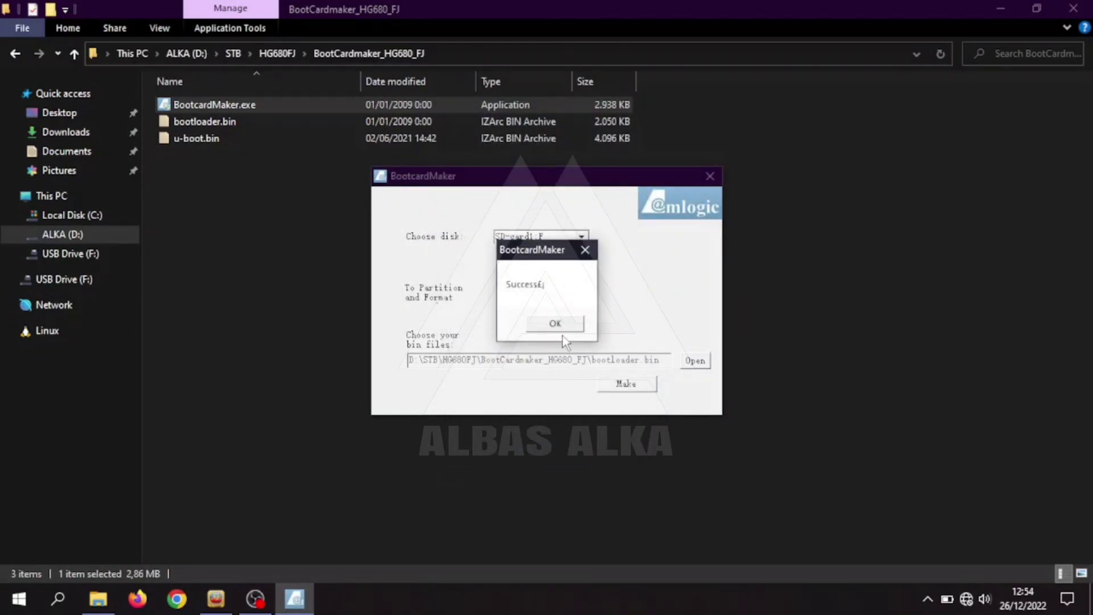
left_click(558, 322)
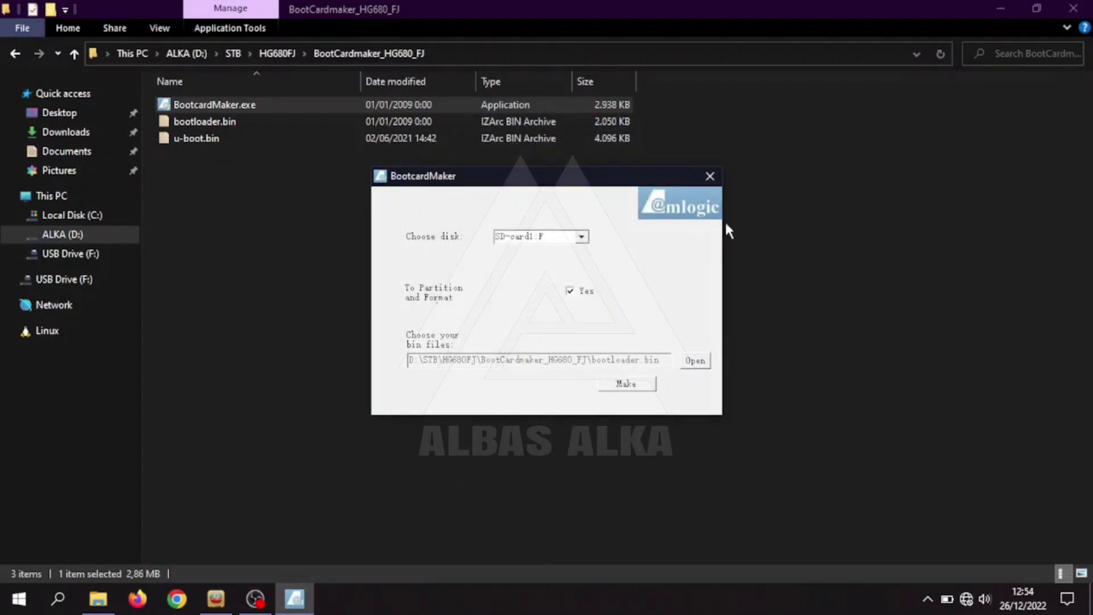
left_click(710, 177)
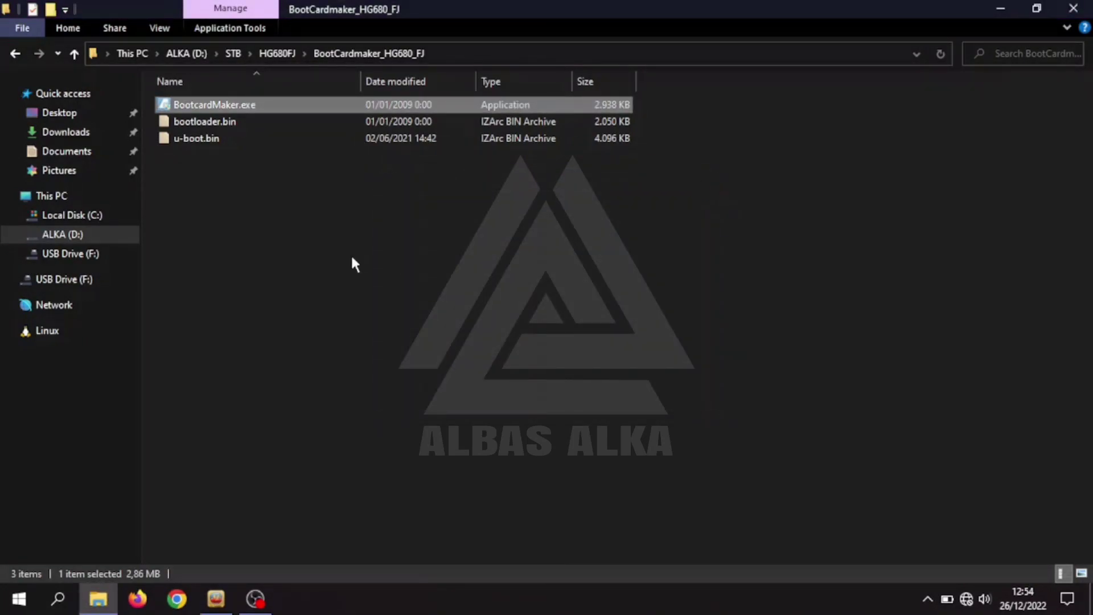
left_click(302, 290)
left_click(190, 126)
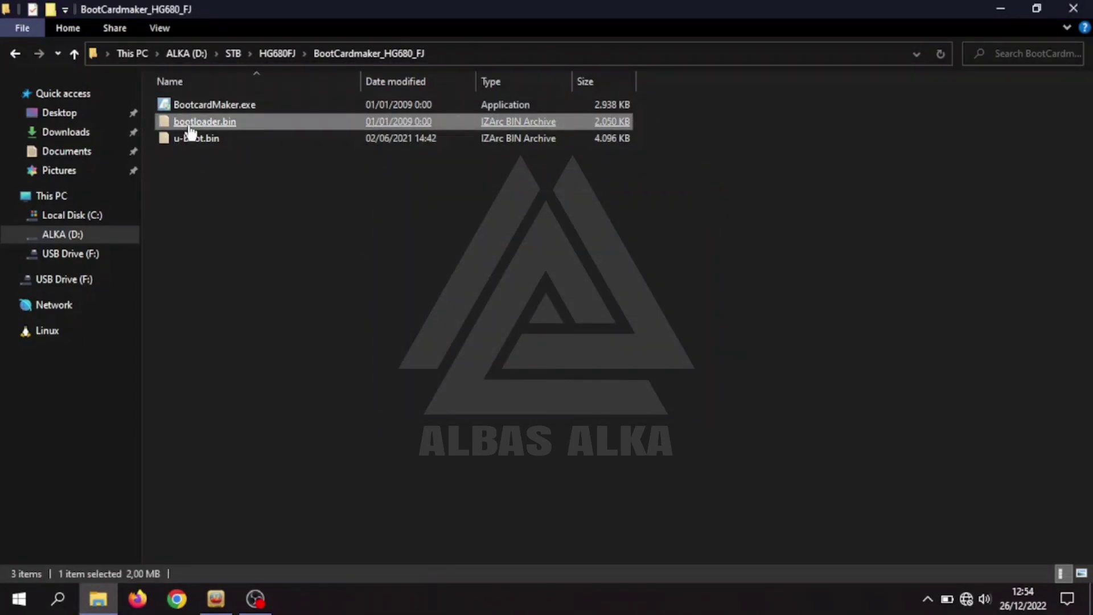
right_click(190, 130)
left_click(665, 252)
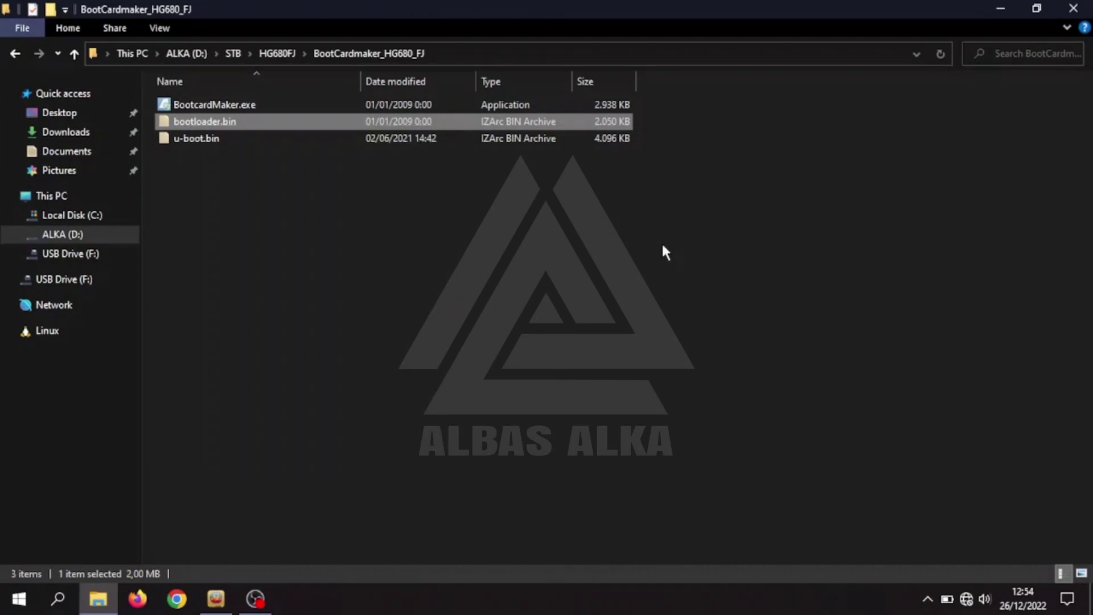
left_click(665, 252)
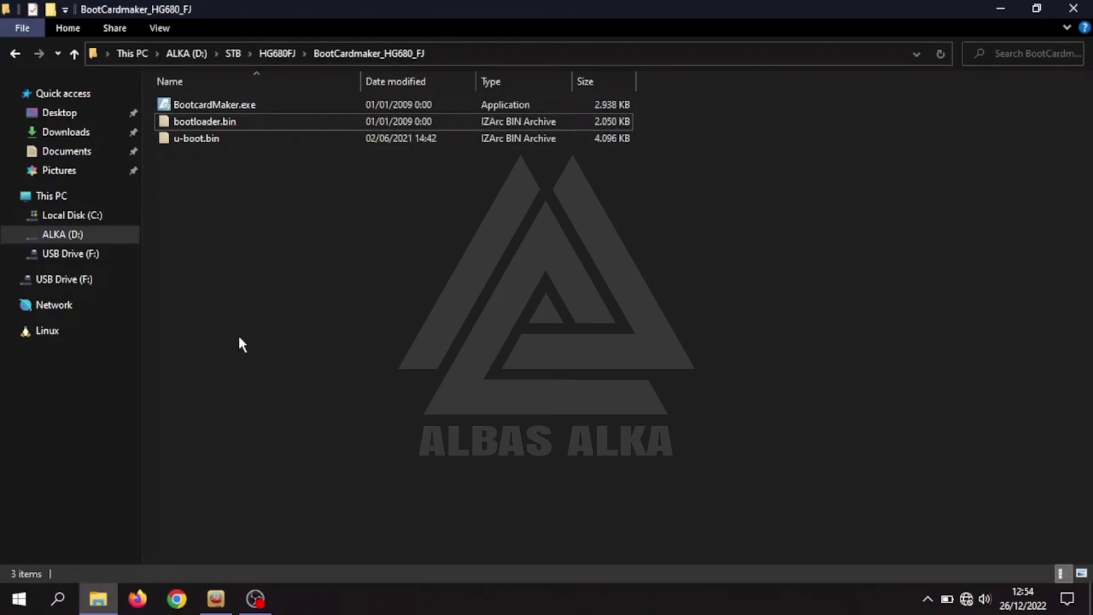
Step: Eject USB Drive (F:) from the computer
right_click(68, 254)
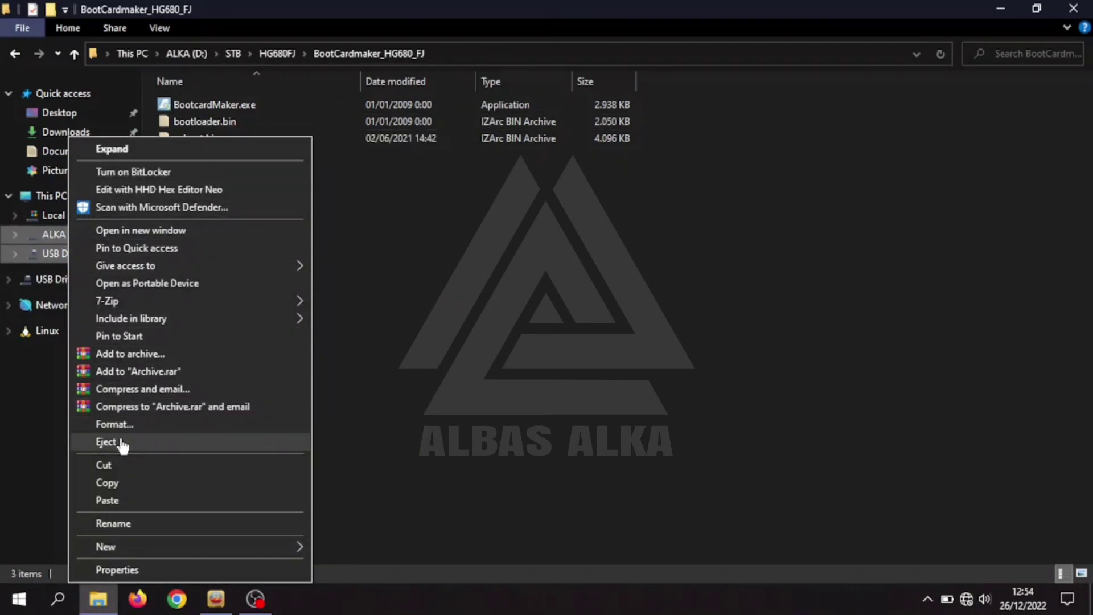
left_click(122, 443)
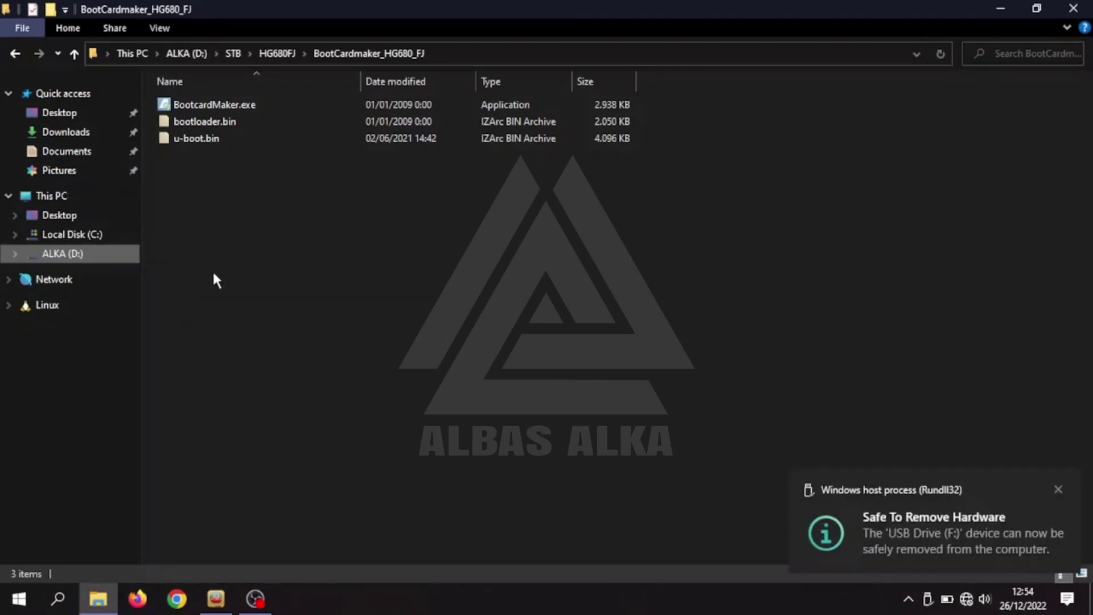
Step: Minimize File Explorer, return to USB Burning Tool, and restart burning the firmware image with Normal erase
left_click(1042, 8)
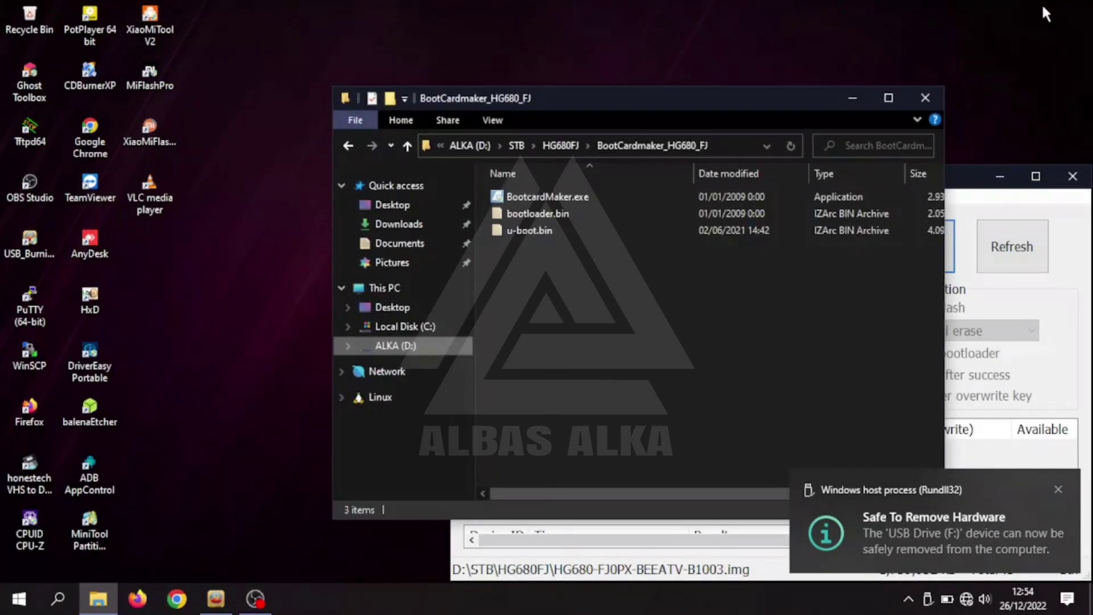
left_click(851, 99)
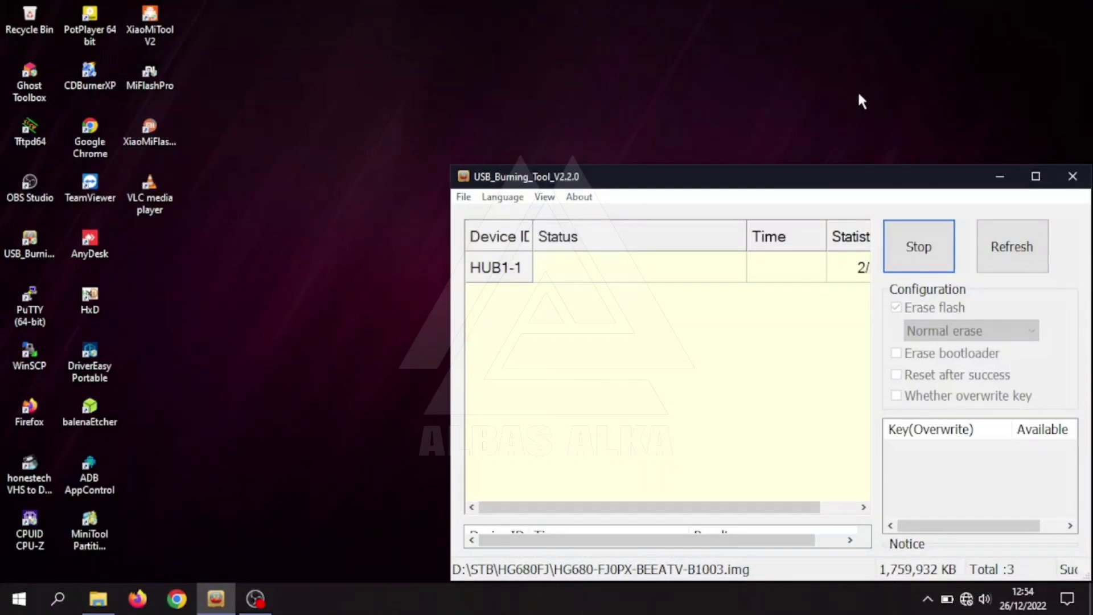
left_click(1035, 178)
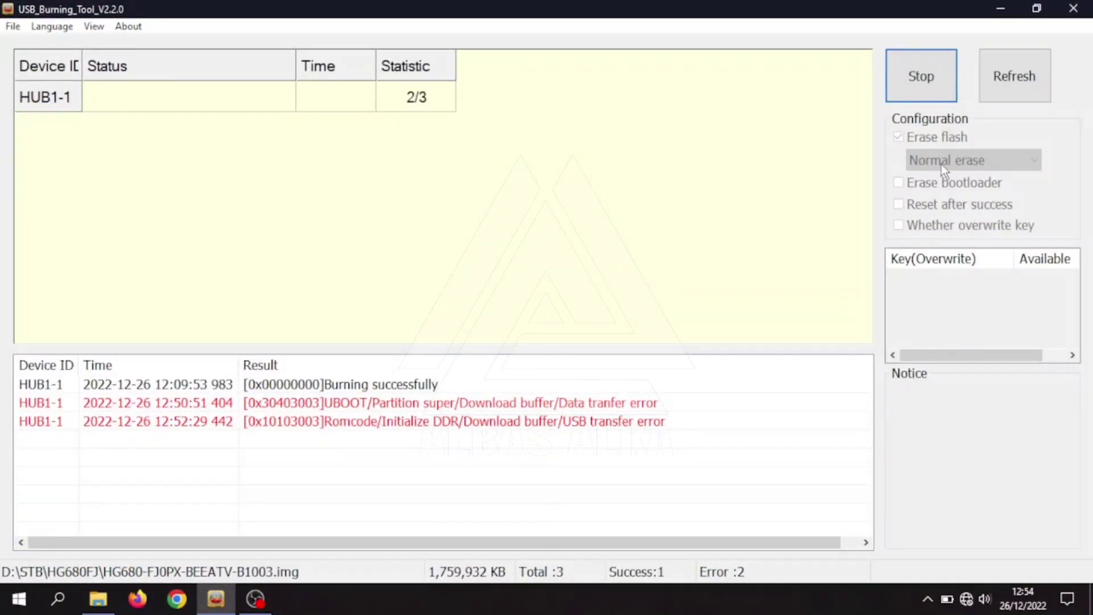
left_click(923, 67)
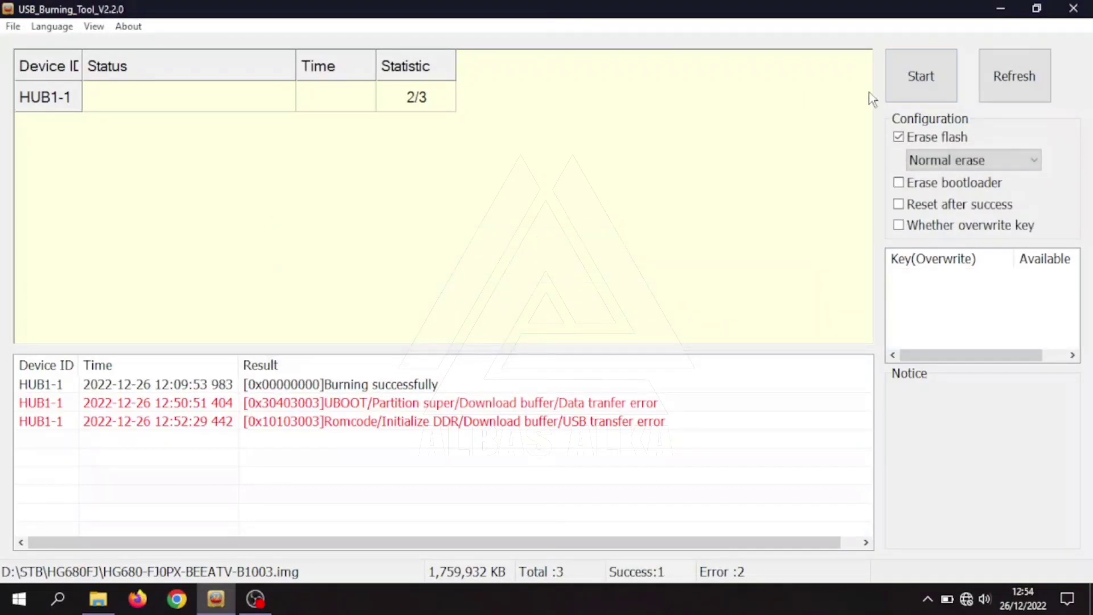
left_click(910, 67)
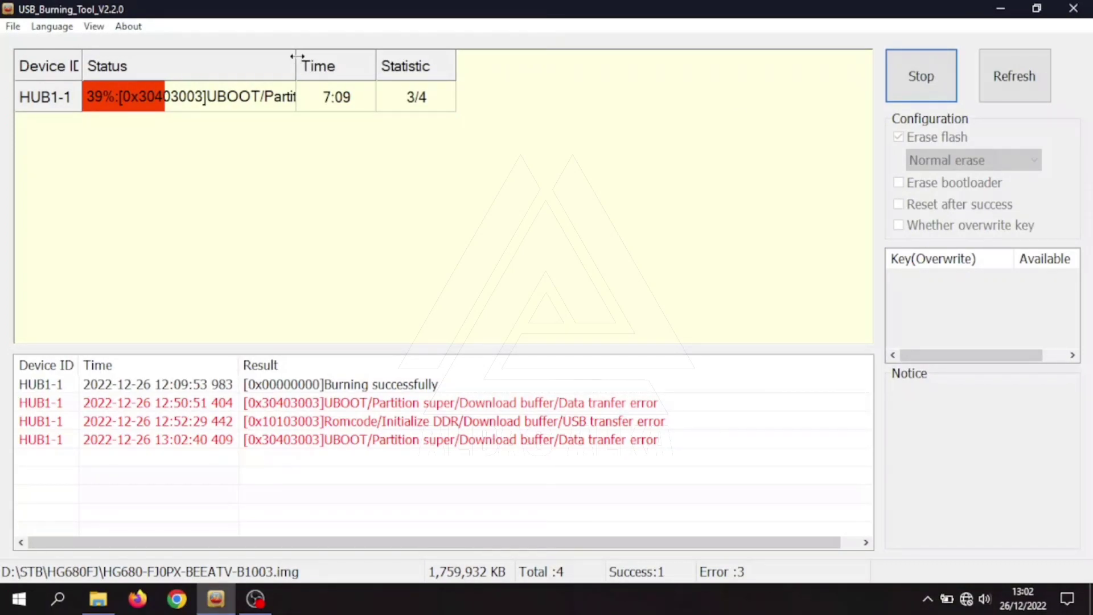
Step: Widen the Status column until the complete HUB1-1 status text is readable
left_click_drag(295, 57, 481, 50)
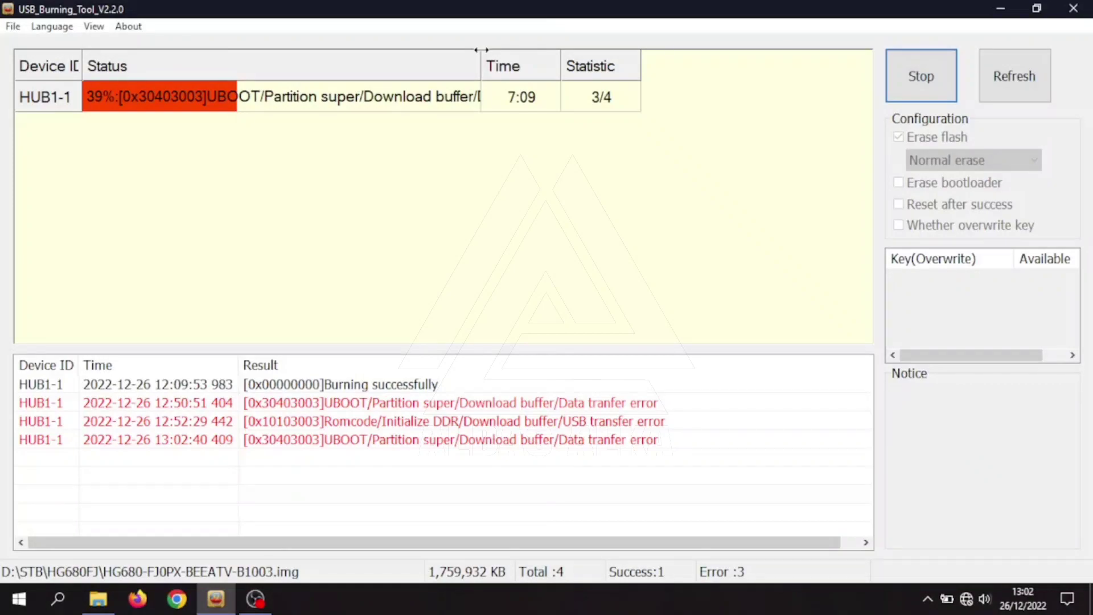
left_click_drag(562, 56, 622, 52)
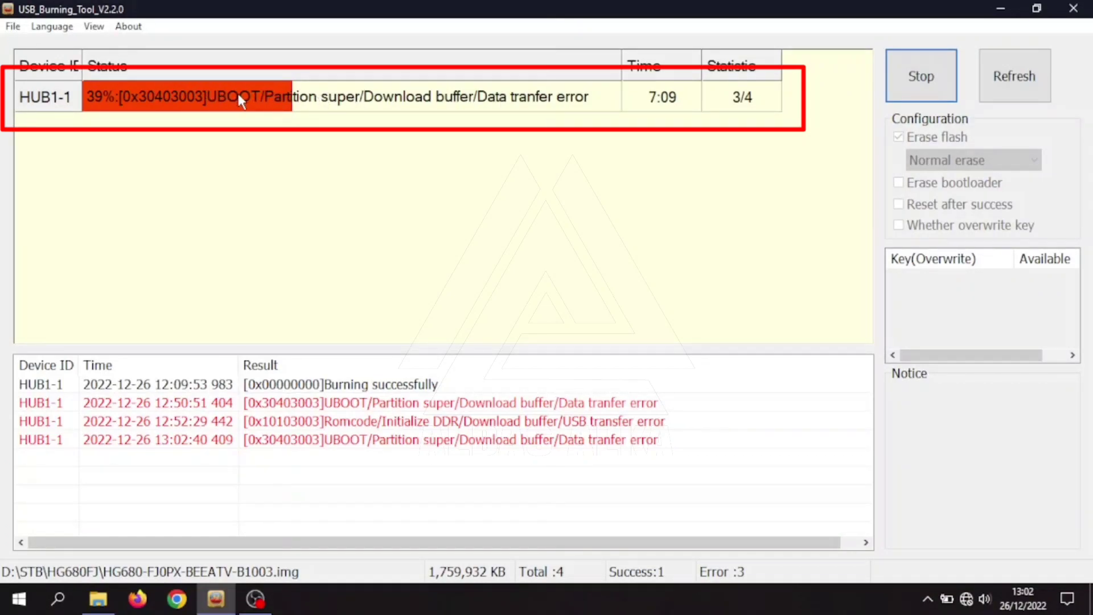
Step: Stop the burning run and refresh the HUB1-1 device entry
left_click(927, 78)
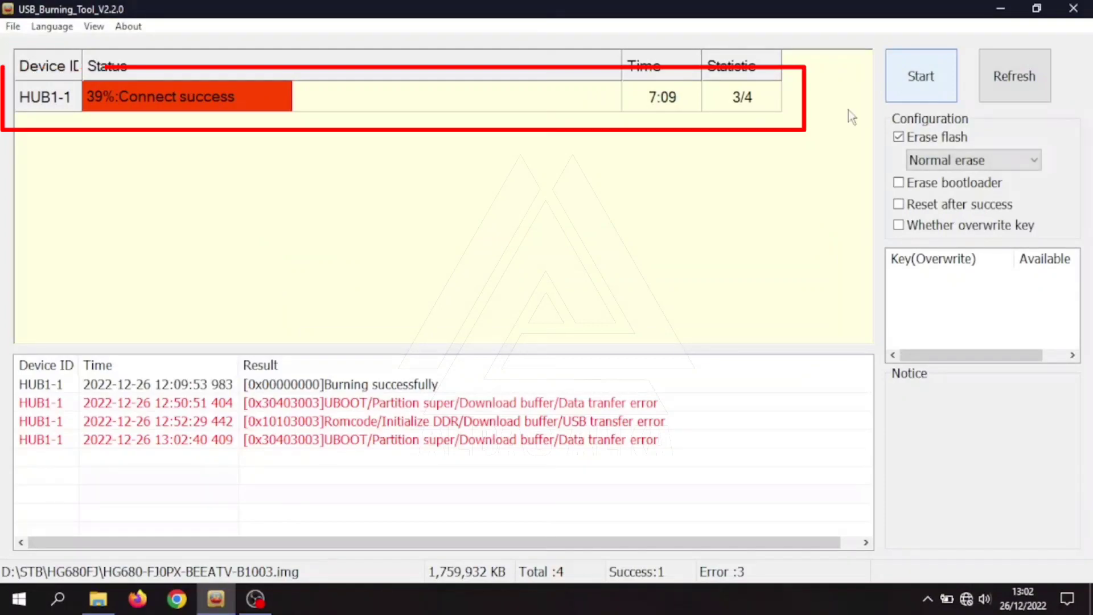
left_click(1015, 76)
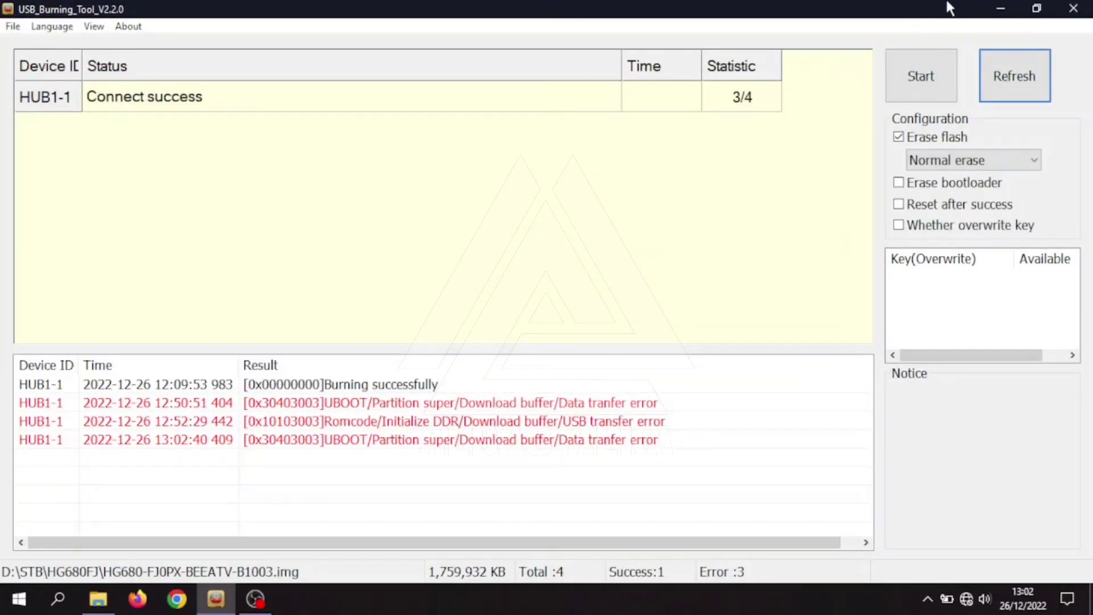
Step: Minimize USB Burning Tool and open the HG680FJ FLASHER EDITION ALKA folder inside D:\STB\HG680FJ in File Explorer
left_click(1003, 13)
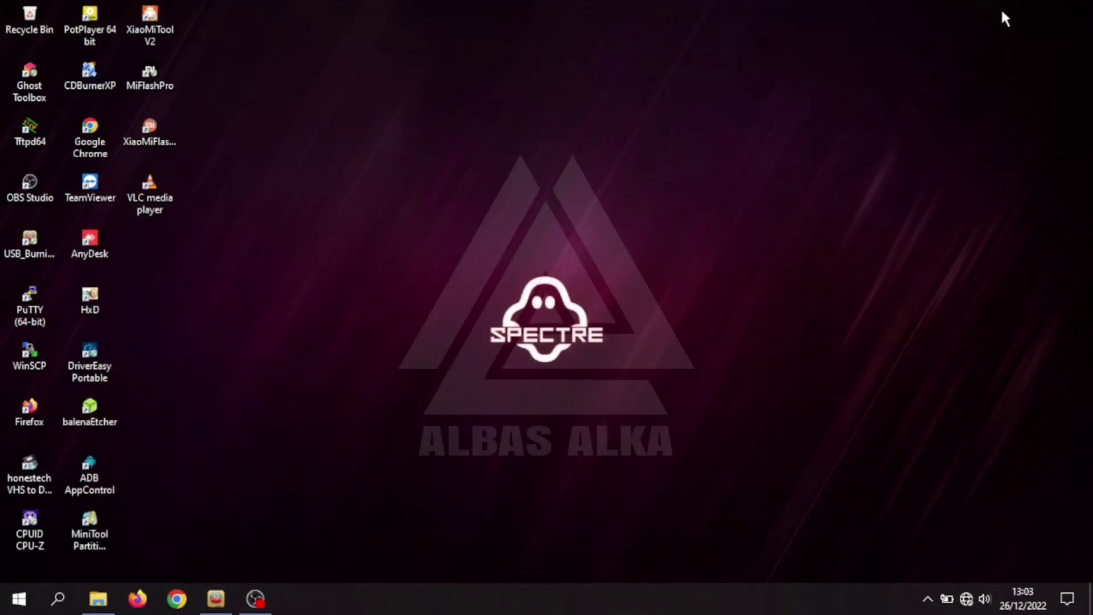
left_click(251, 609)
left_click(251, 609)
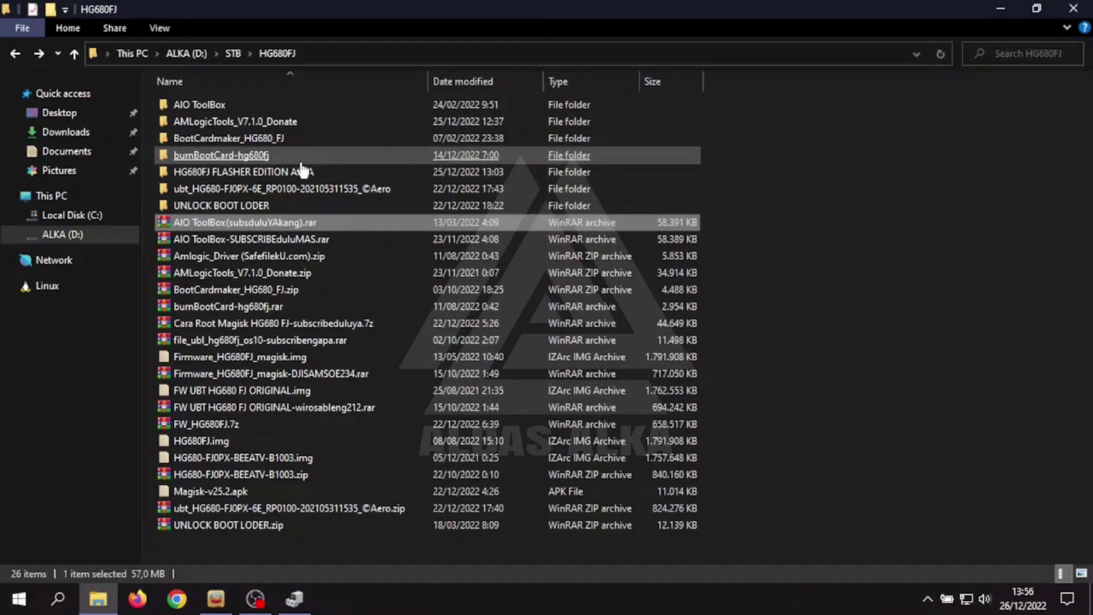
left_click(861, 169)
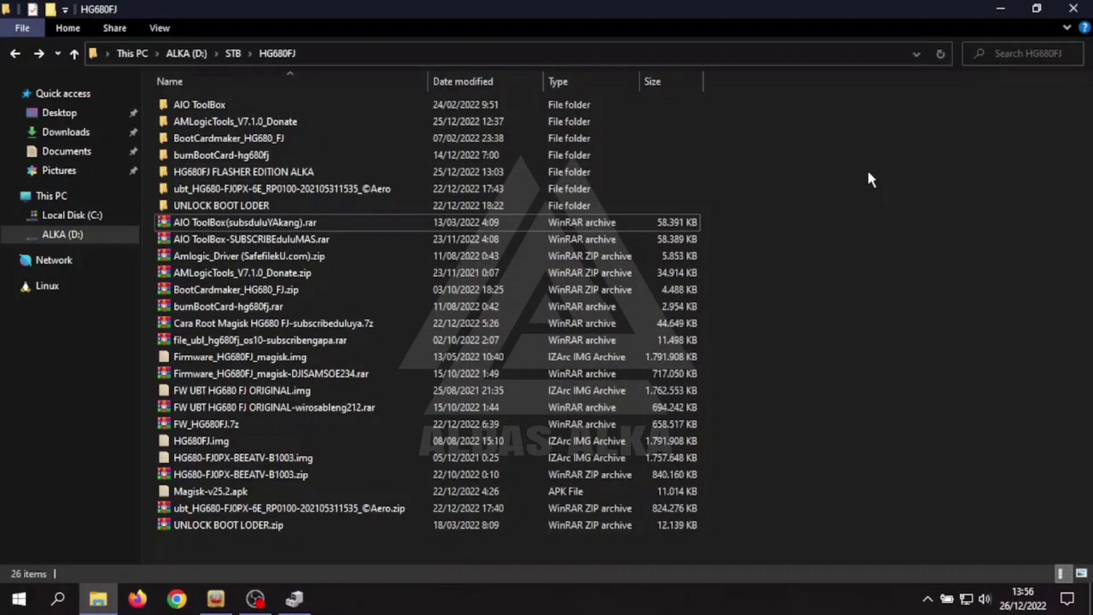
double_click(234, 172)
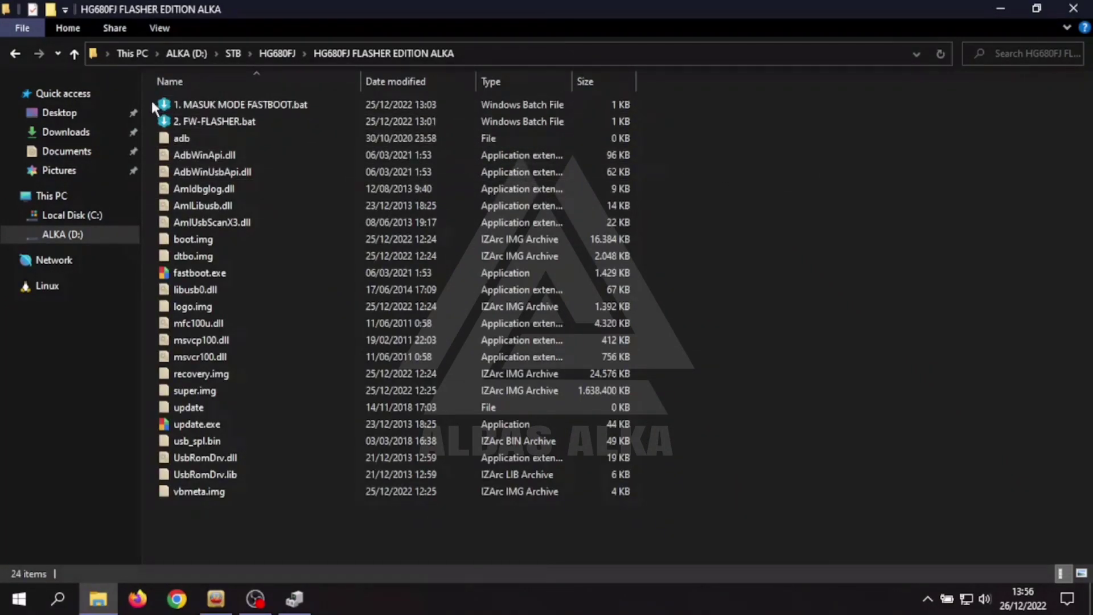
Step: Restore File Explorer to a smaller window and minimize it to check the device connection in USB Burning Tool and Device Manager
left_click(257, 107)
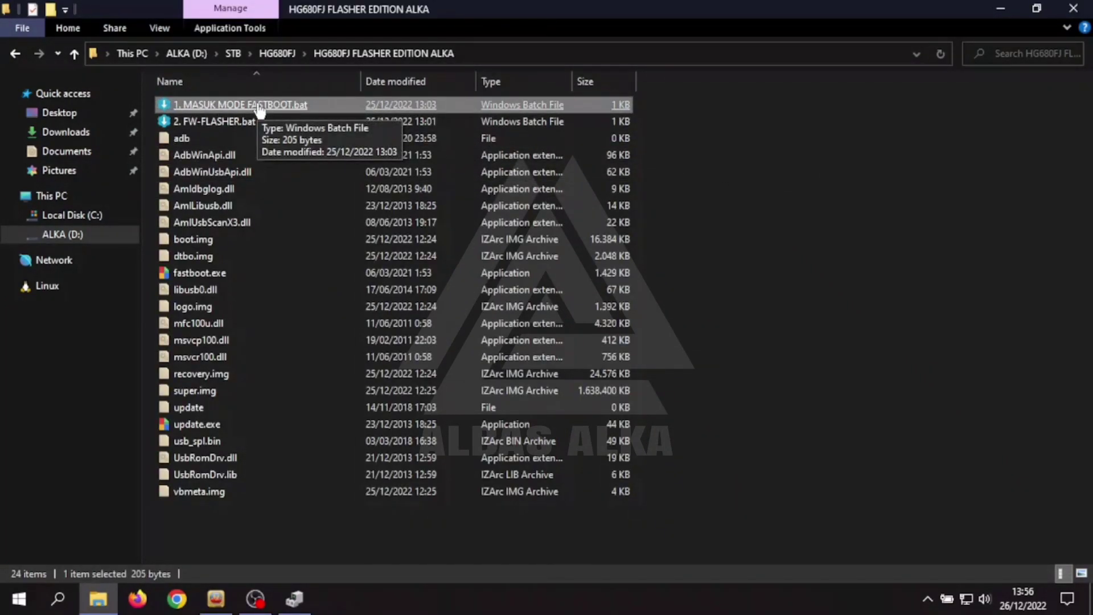
left_click(907, 200)
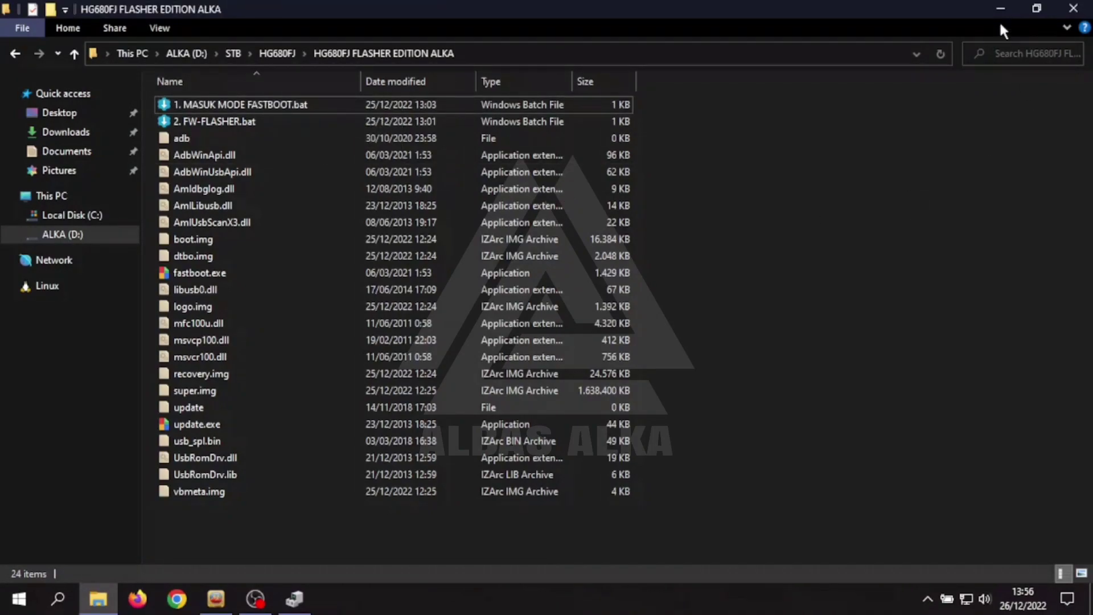
left_click(1037, 9)
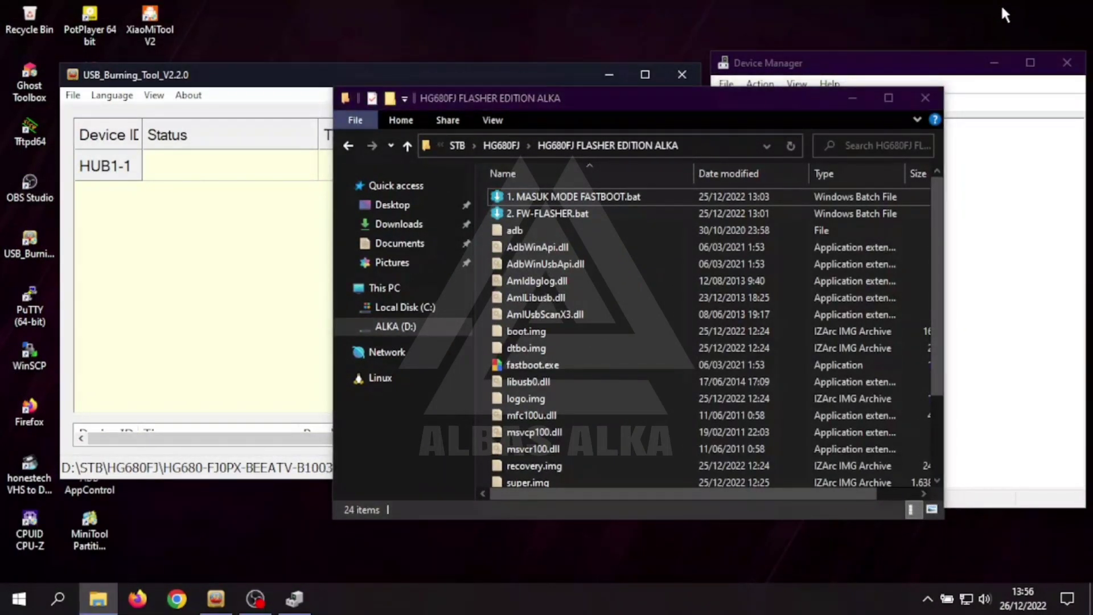
left_click(852, 98)
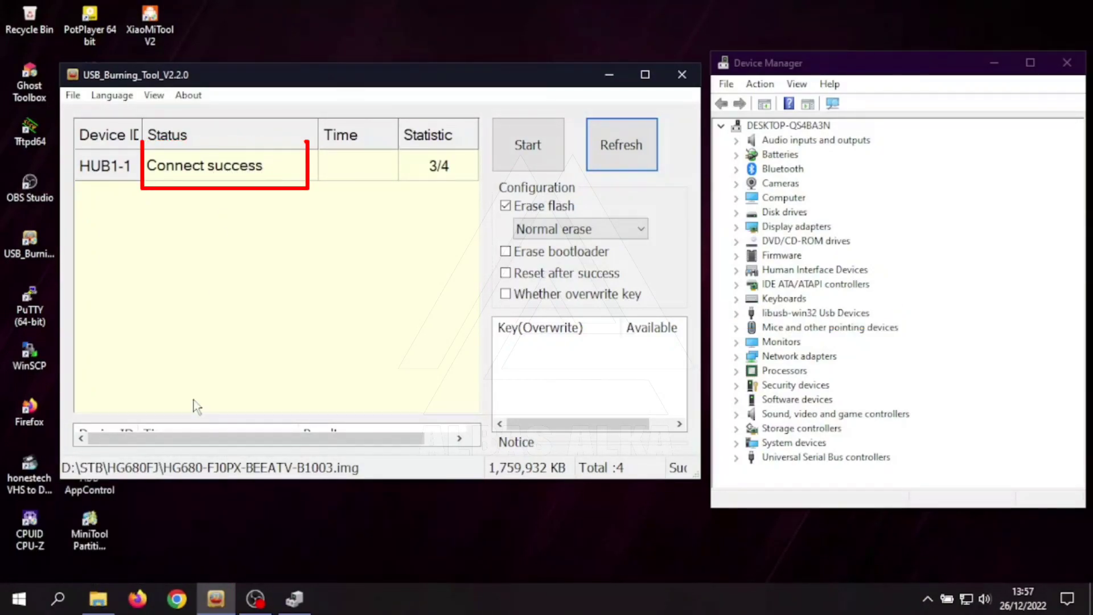
Step: Return to the flasher folder in a maximized File Explorer and run 1. MASUK MODE FASTBOOT.bat
left_click(110, 607)
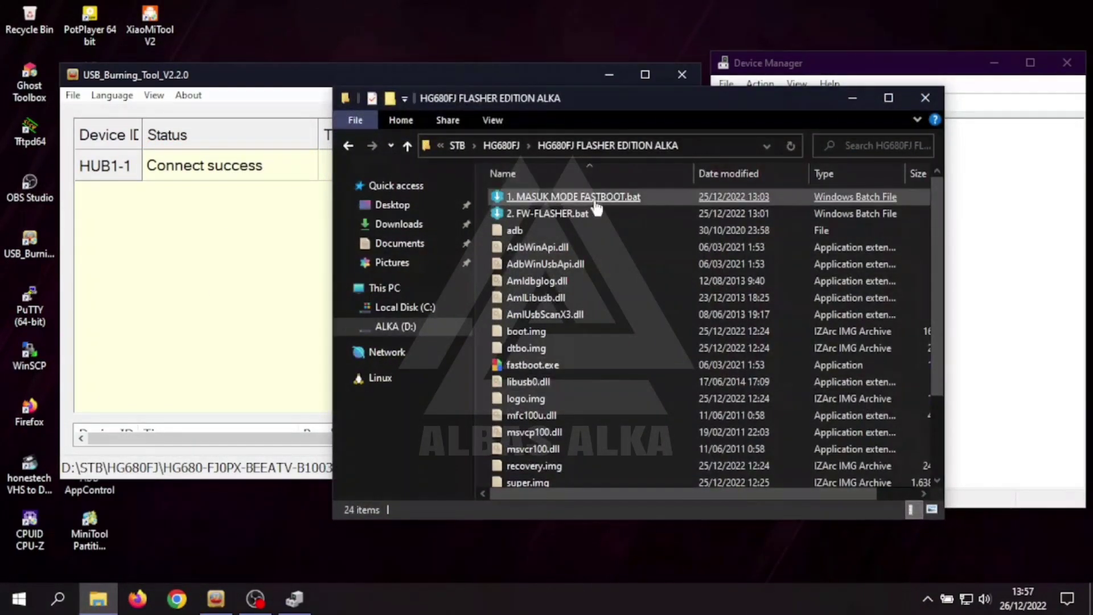
left_click(888, 98)
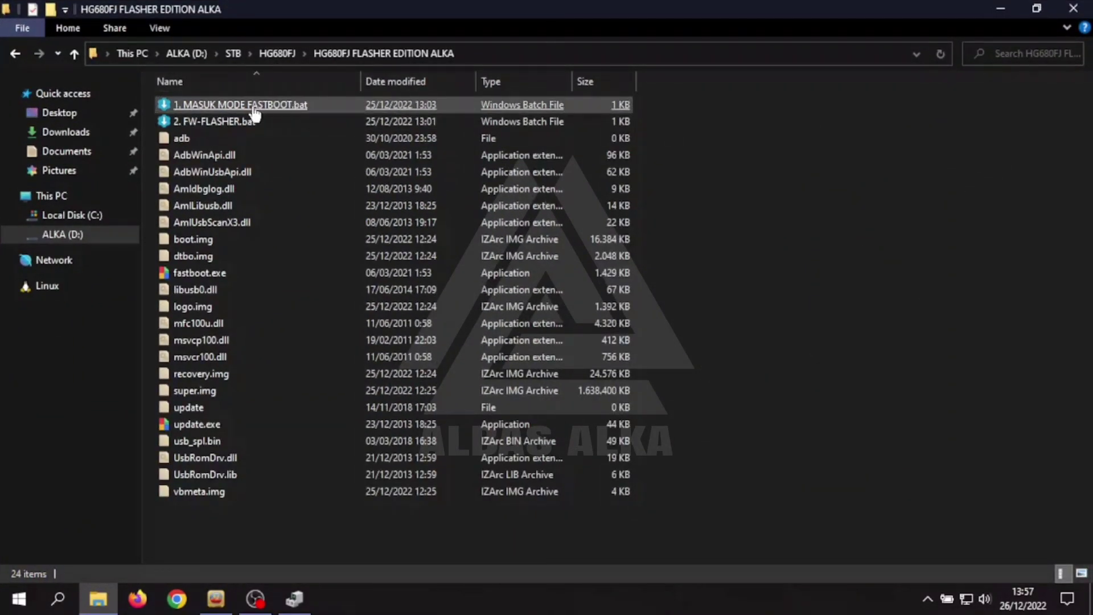
double_click(232, 107)
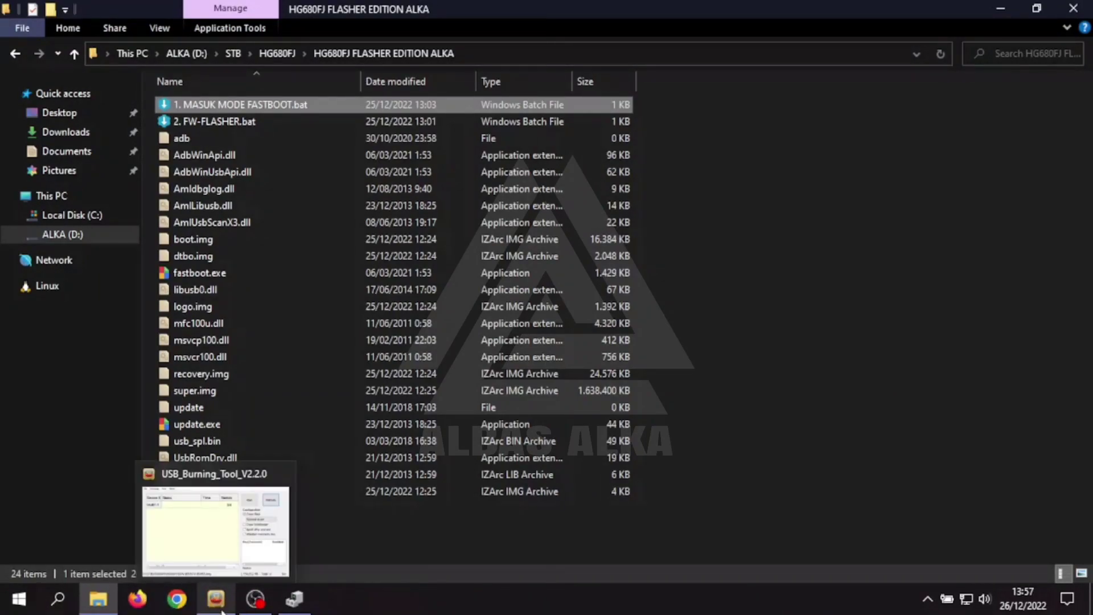
Step: Minimize File Explorer and expand the Android Phone category in Device Manager to check for the fastboot device
left_click(1002, 9)
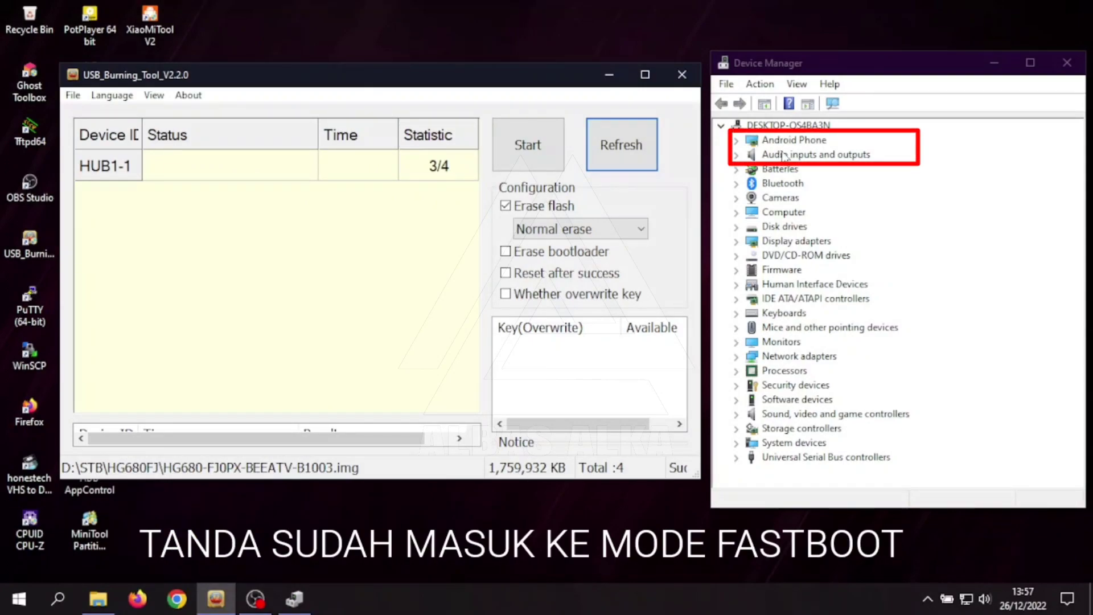
left_click(735, 141)
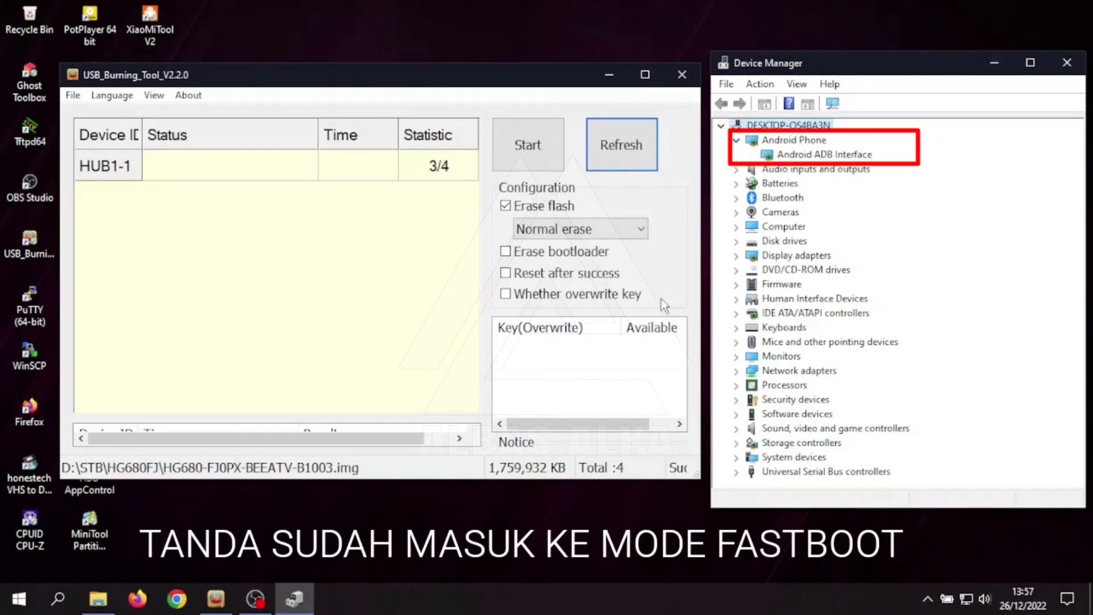
Step: Return to the flasher folder in File Explorer, run 2. FW-FLASHER.bat, and maximize its command window
left_click(98, 598)
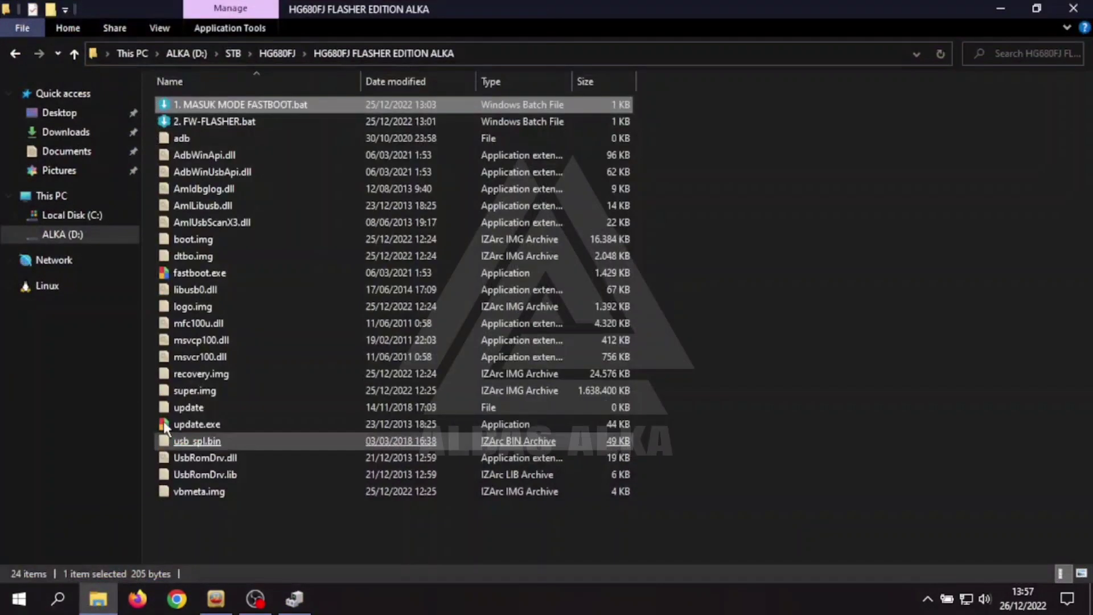
double_click(232, 121)
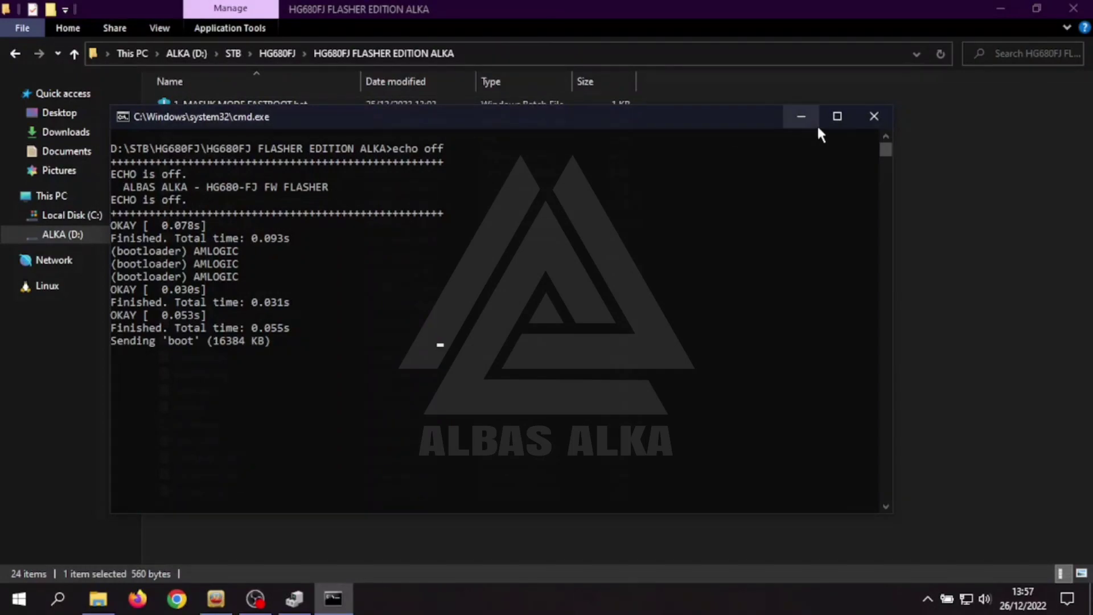
left_click(837, 116)
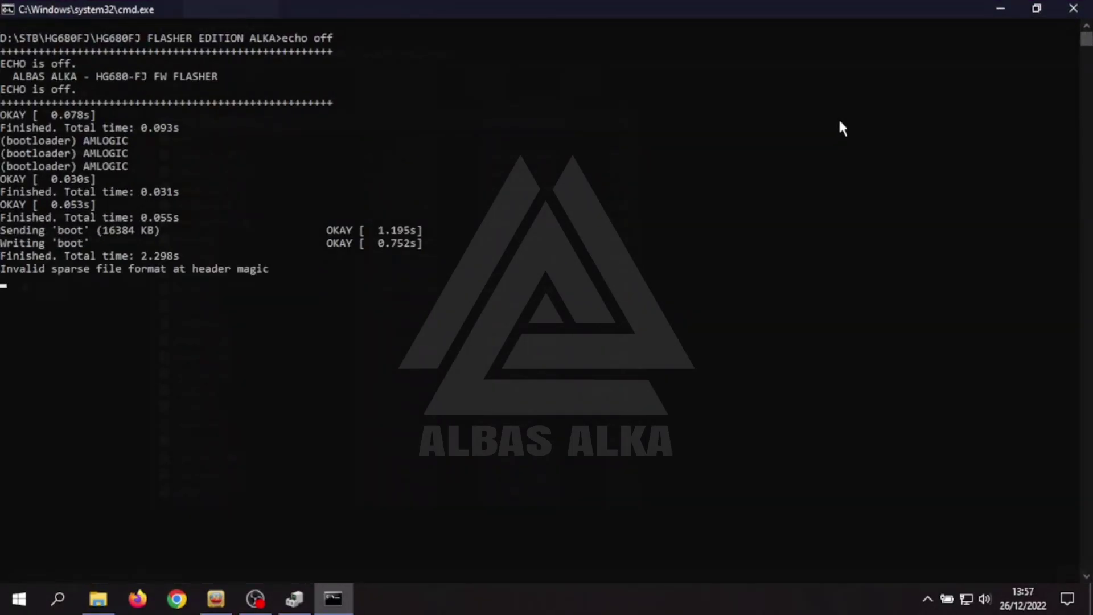